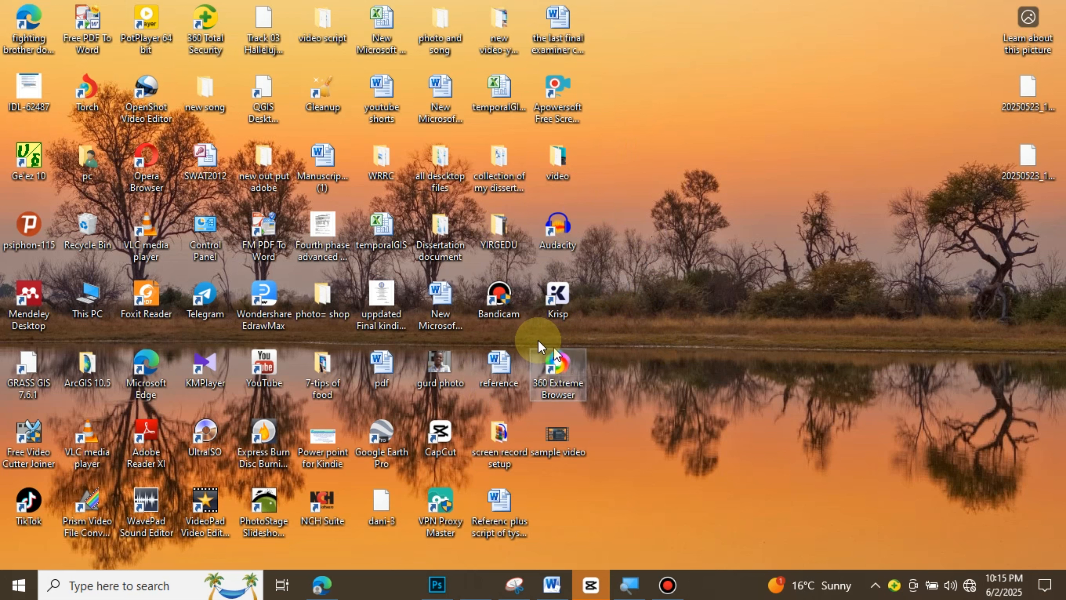
left_click(619, 582)
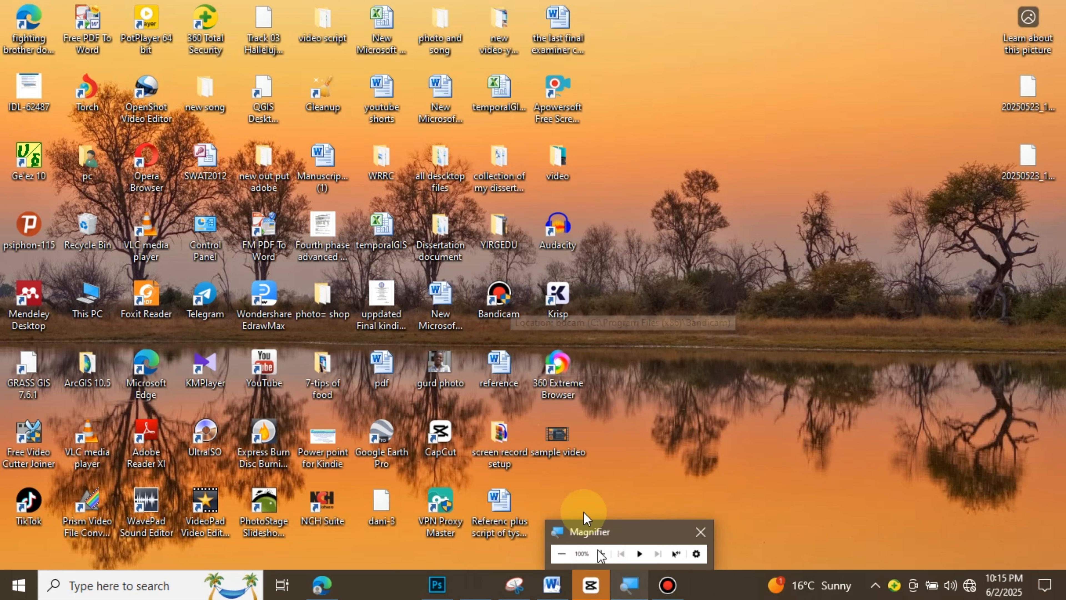
left_click(601, 555)
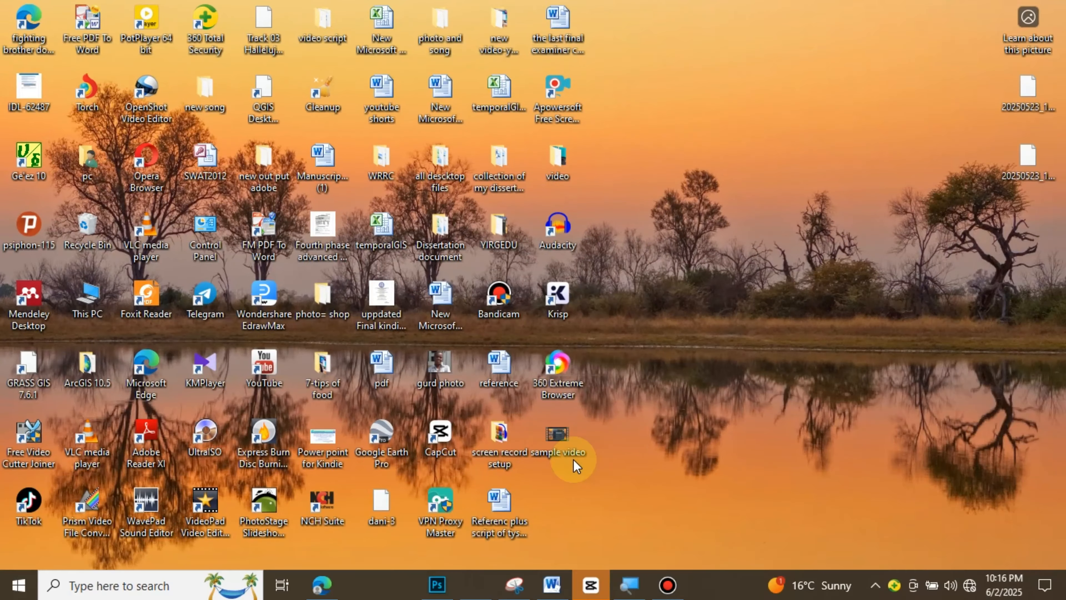
Step: Play the desktop file sample video in VLC media player to hear its original sound, and pause it
right_click(555, 435)
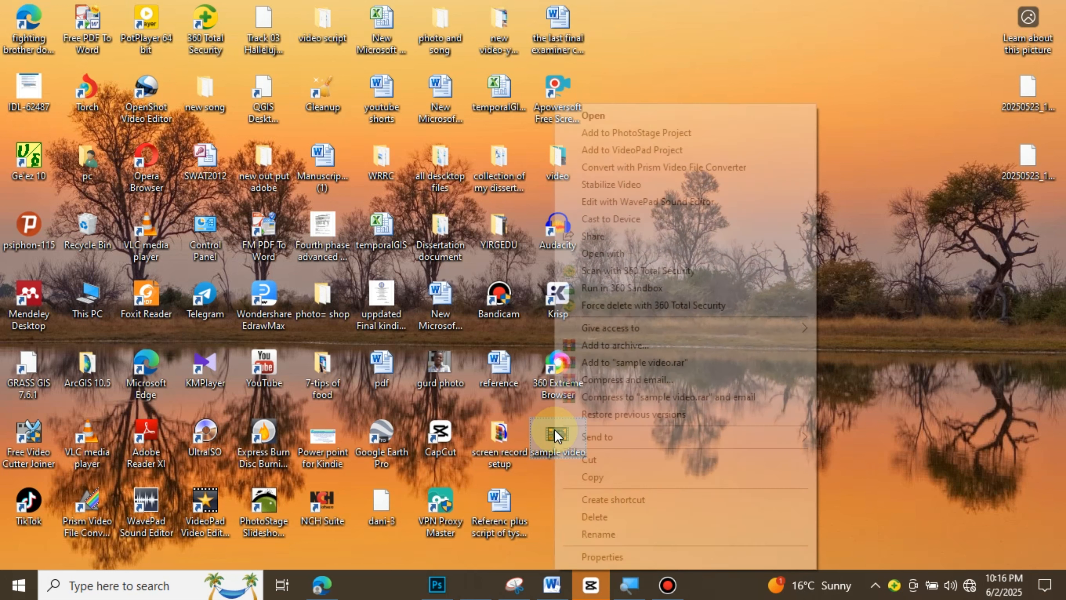
mouse_move(747, 254)
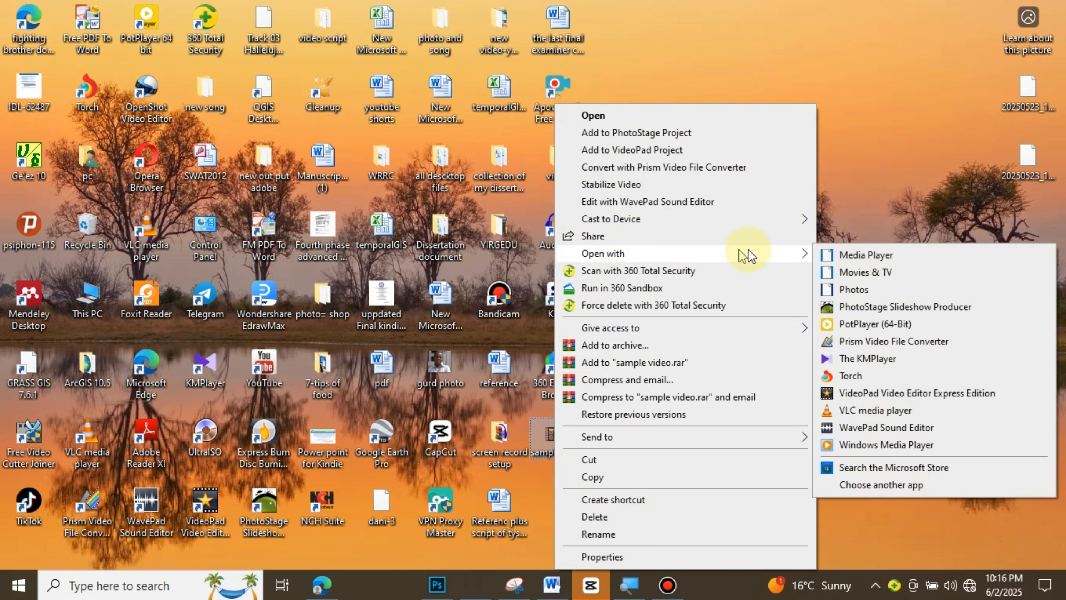
left_click(872, 410)
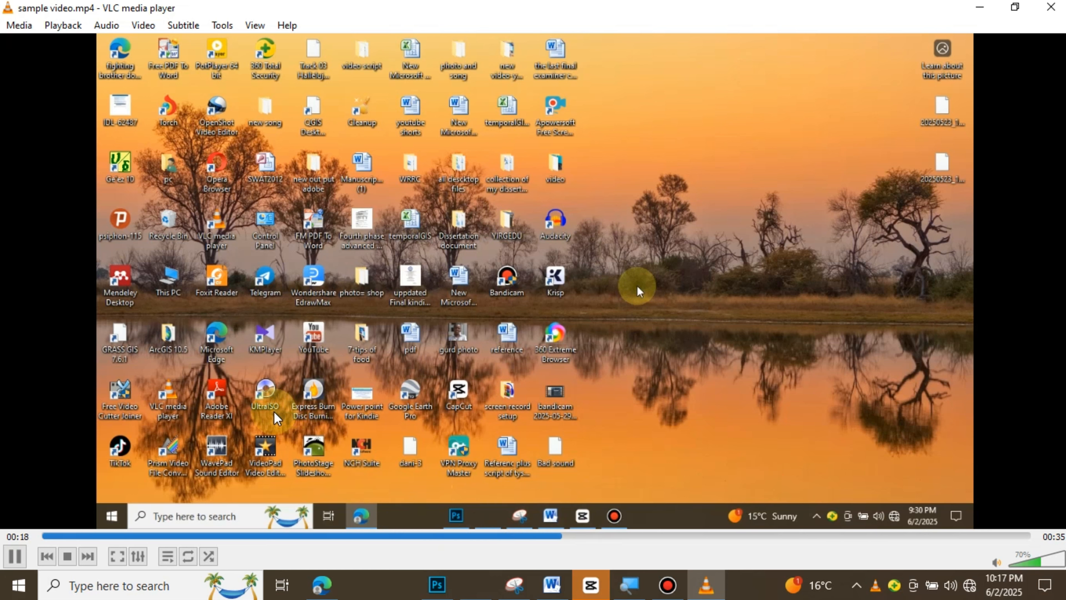
left_click(15, 556)
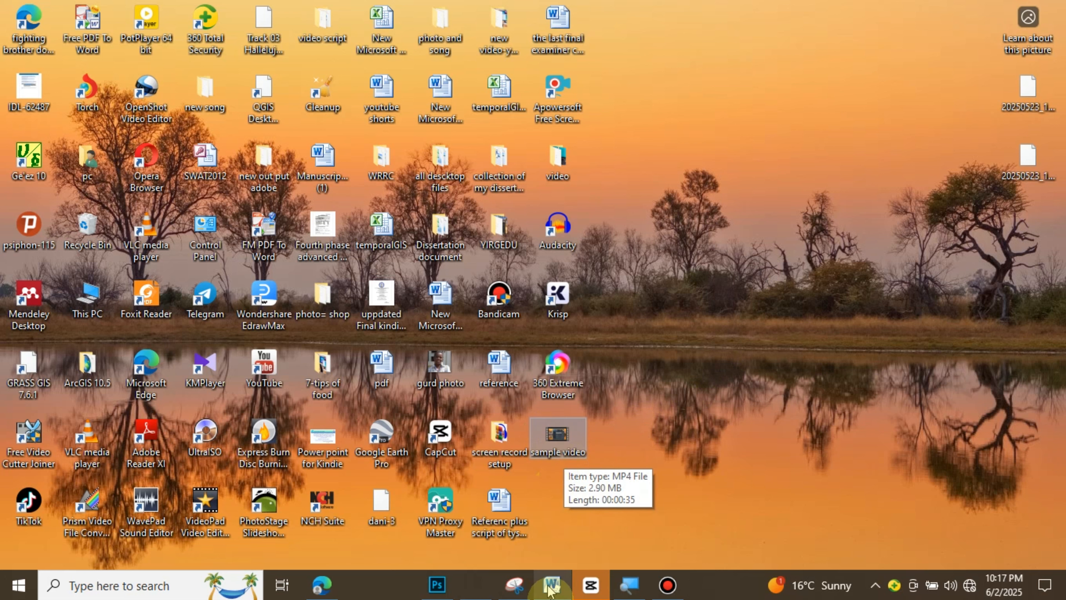
mouse_move(592, 588)
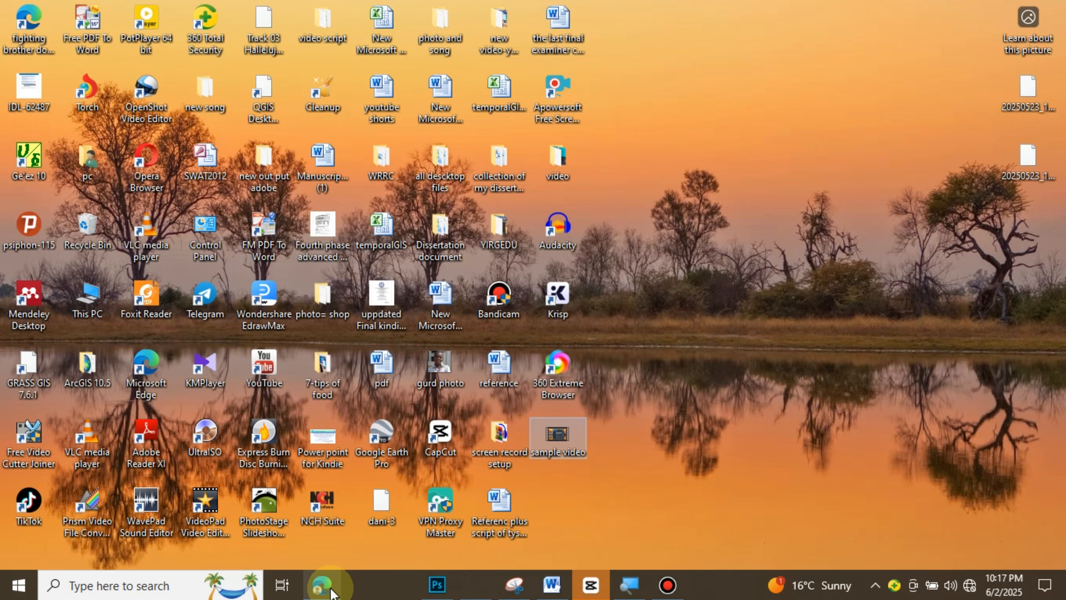
mouse_move(323, 586)
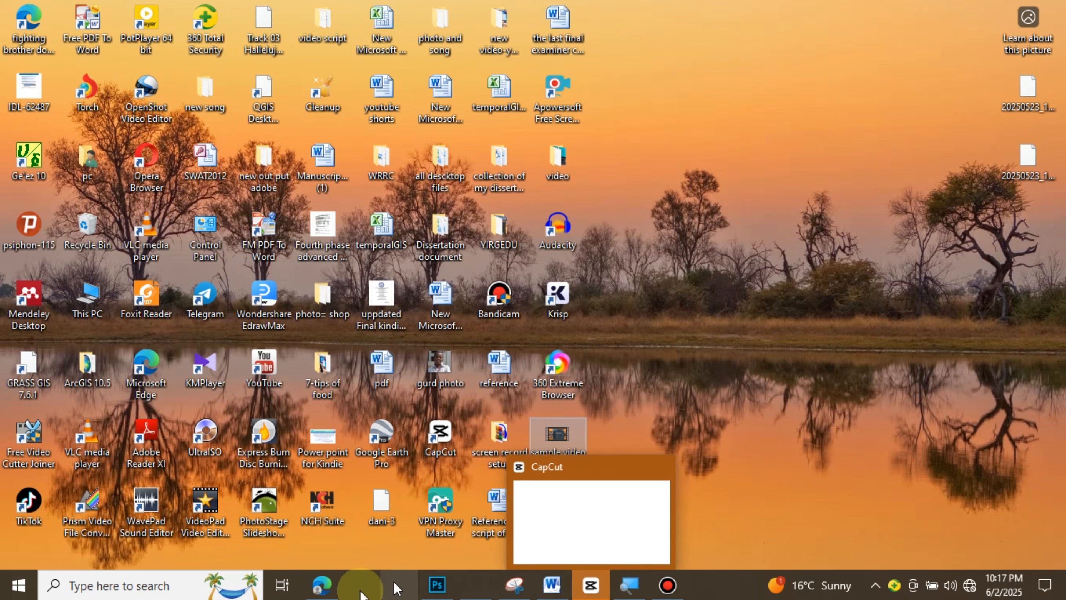
left_click(323, 588)
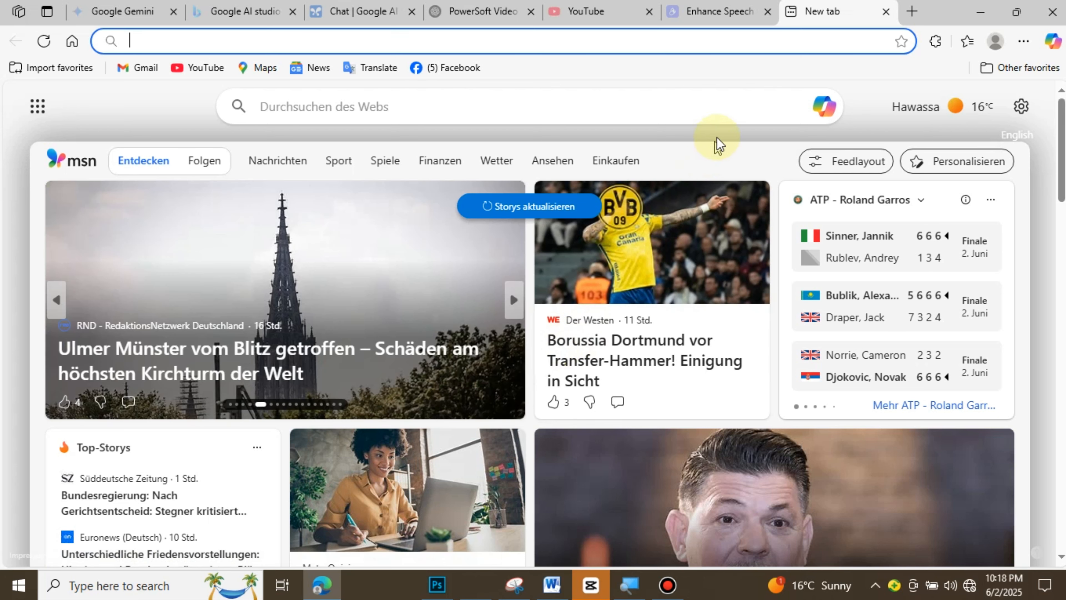
left_click(981, 13)
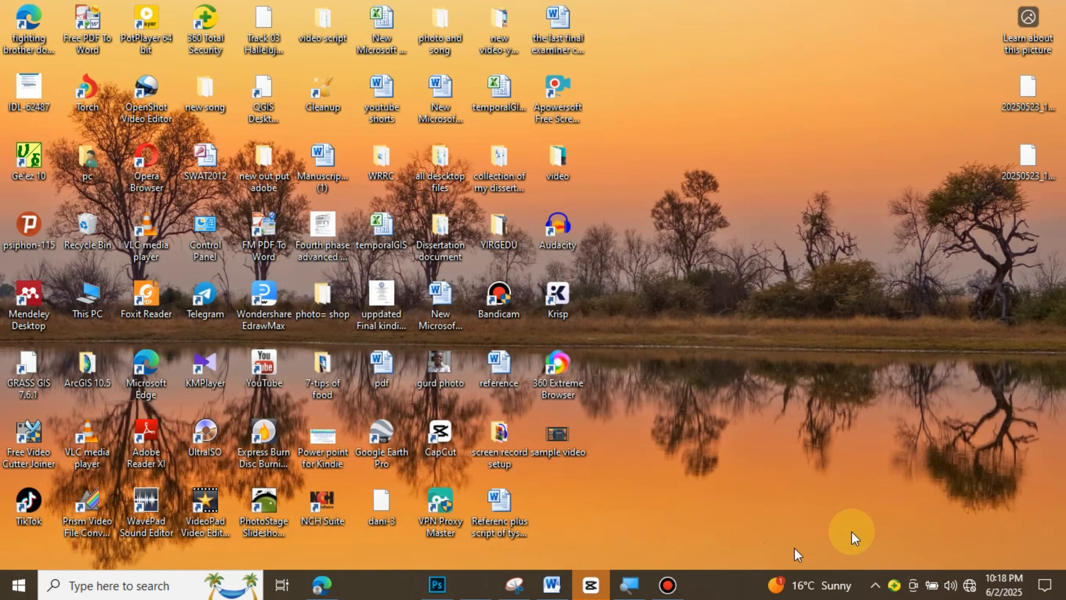
Step: Switch to CapCut and place the imported sample video.mp4 at the start of the empty timeline
left_click(591, 545)
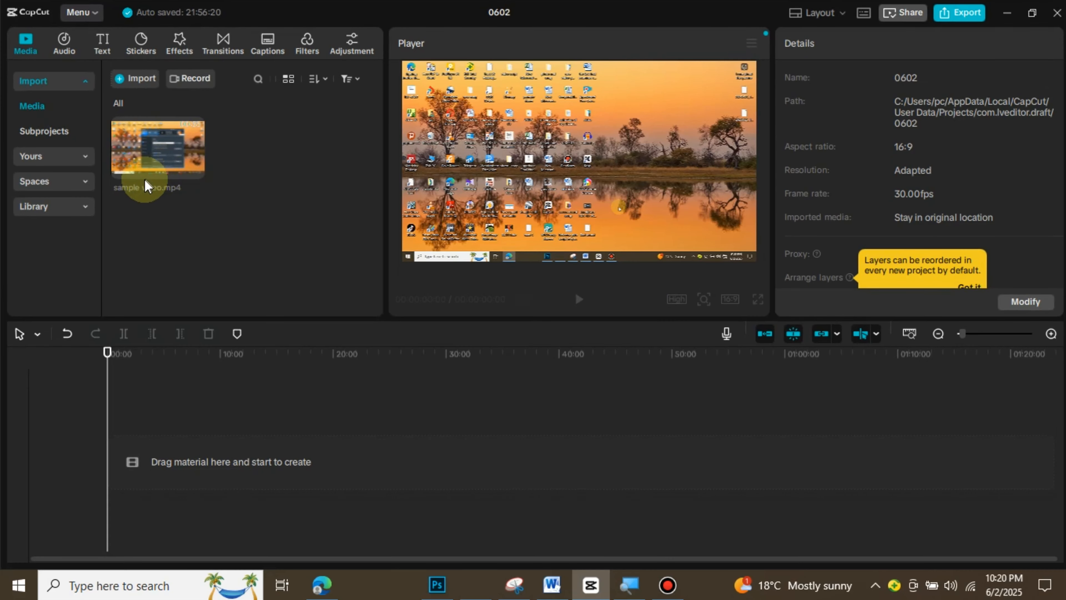
left_click(145, 161)
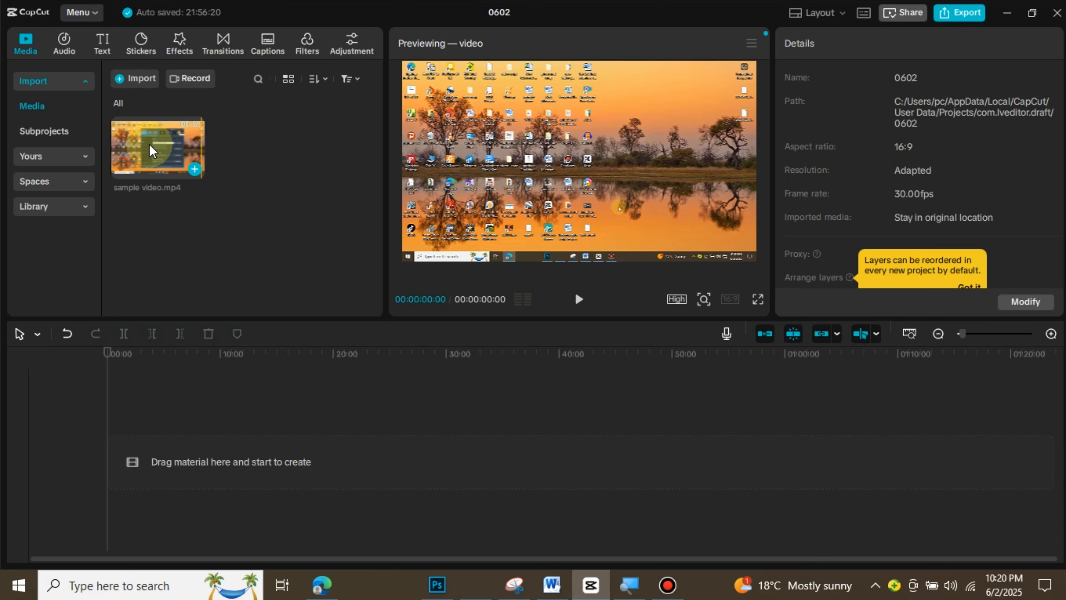
left_click(154, 151)
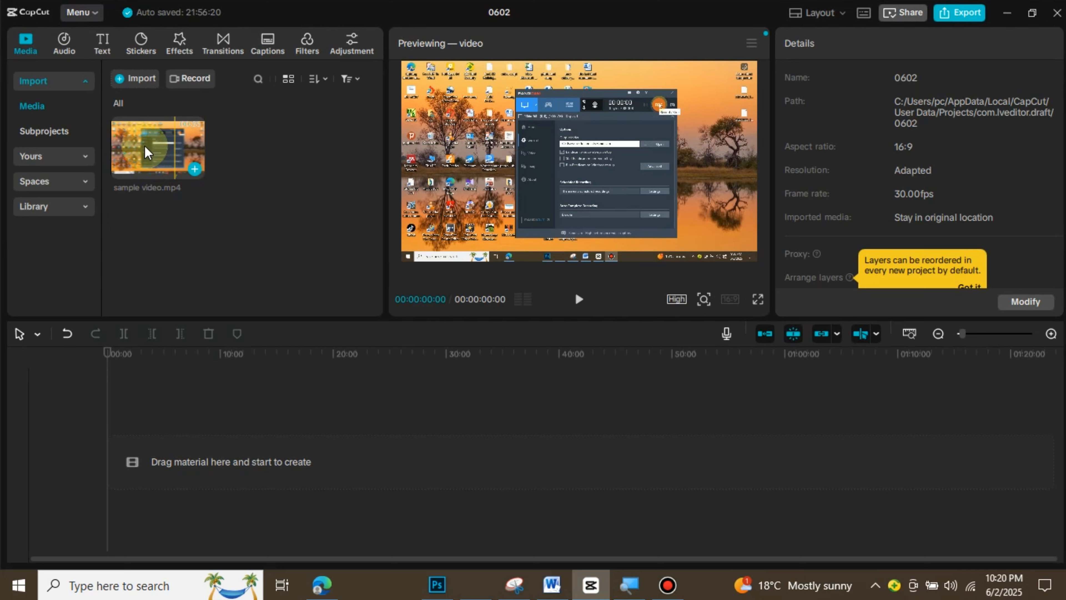
left_click_drag(147, 152, 163, 464)
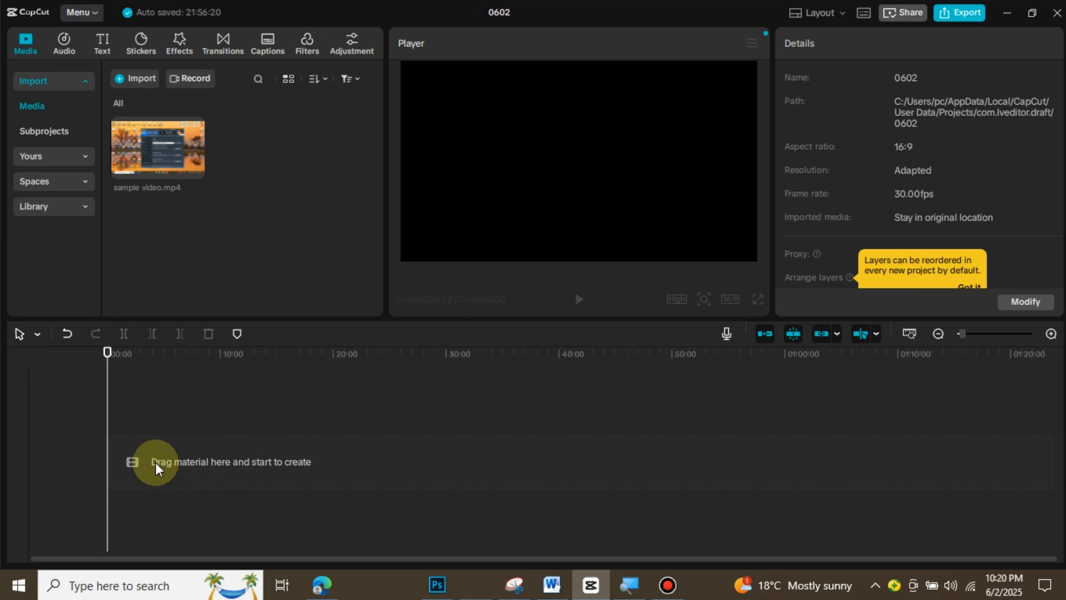
mouse_move(156, 468)
left_mouse_down()
mouse_move(159, 444)
mouse_move(156, 487)
left_mouse_up()
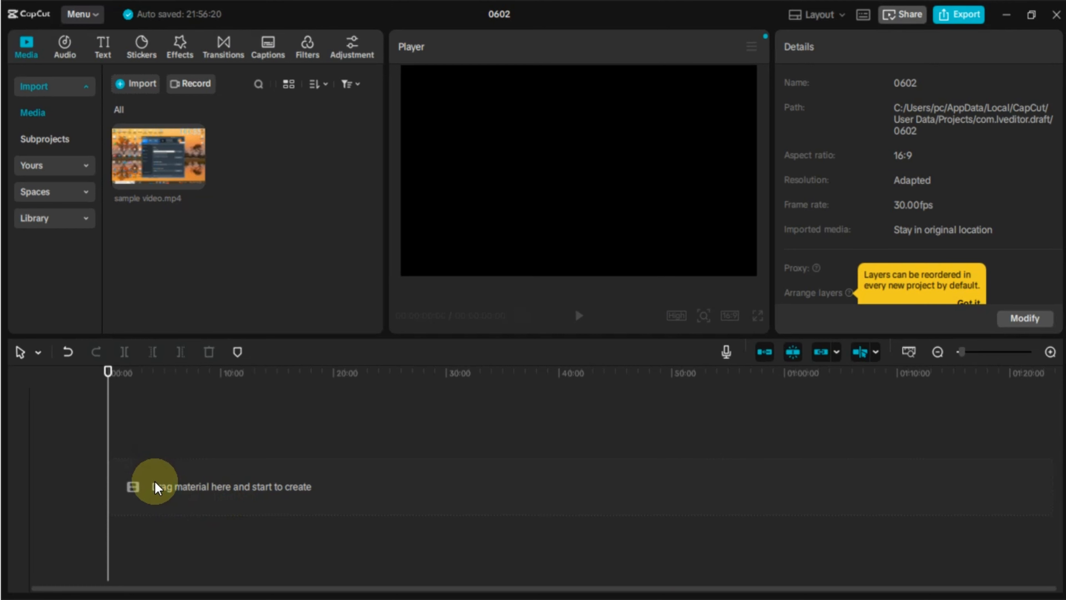
left_click_drag(155, 488, 182, 452)
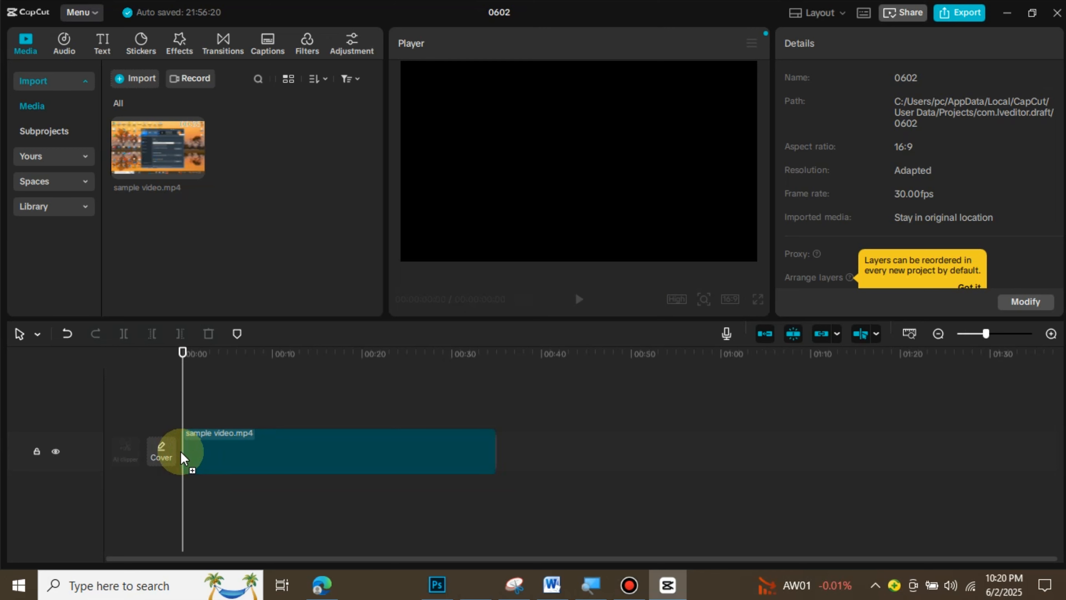
left_click_drag(181, 453, 181, 452)
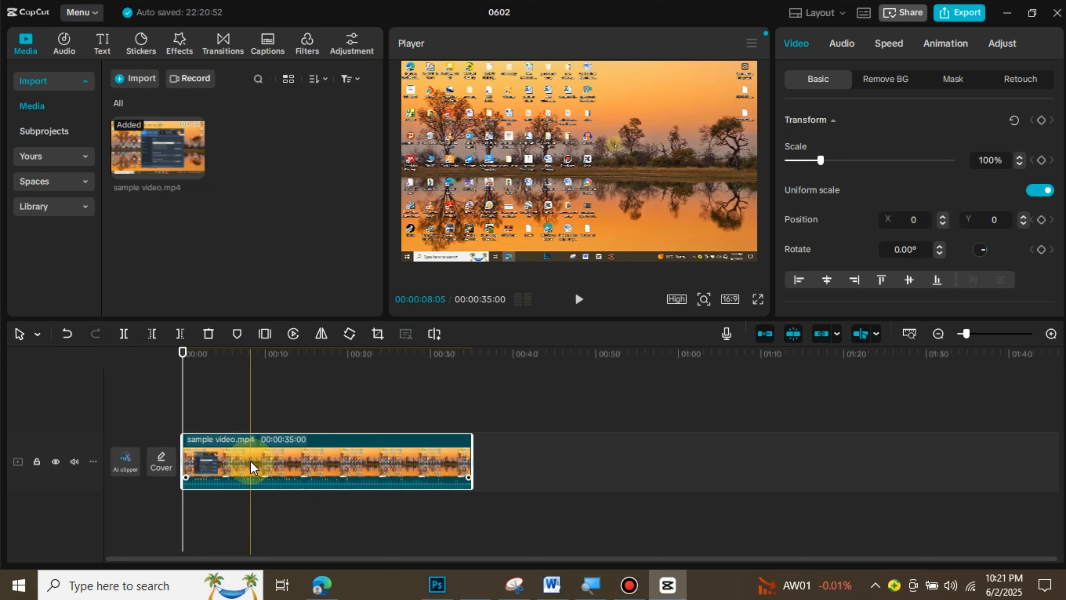
Step: Extract the audio of the sample video.mp4 clip onto its own track
left_click(265, 450)
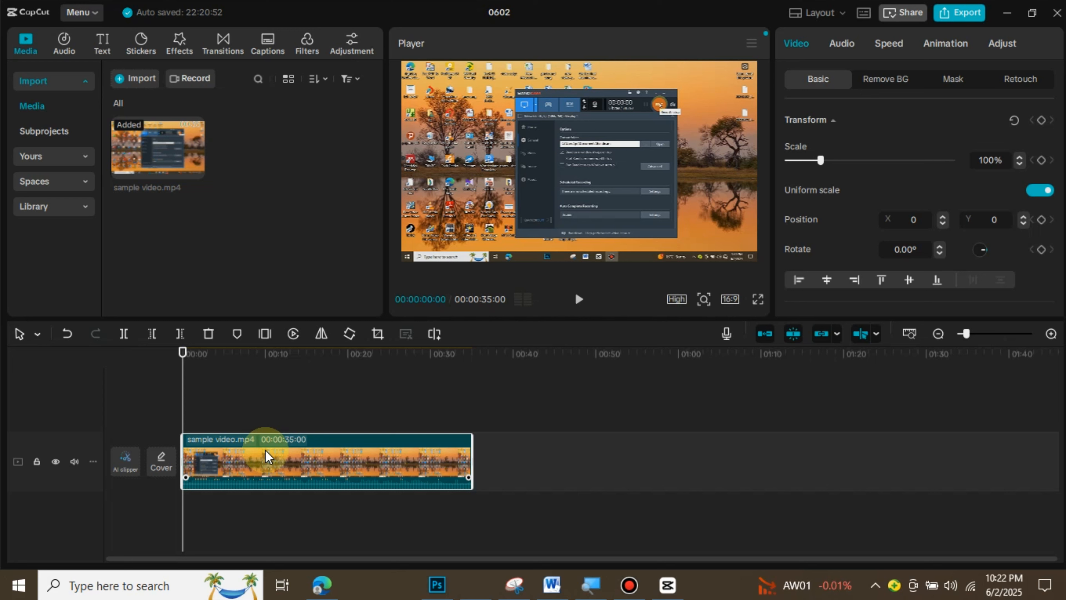
right_click(265, 450)
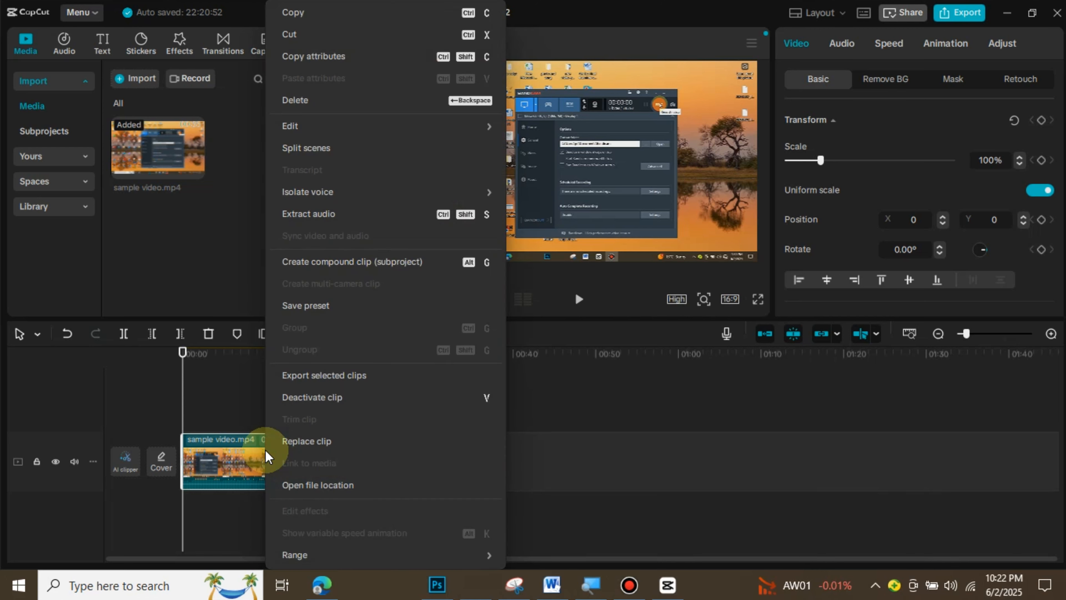
left_click(304, 214)
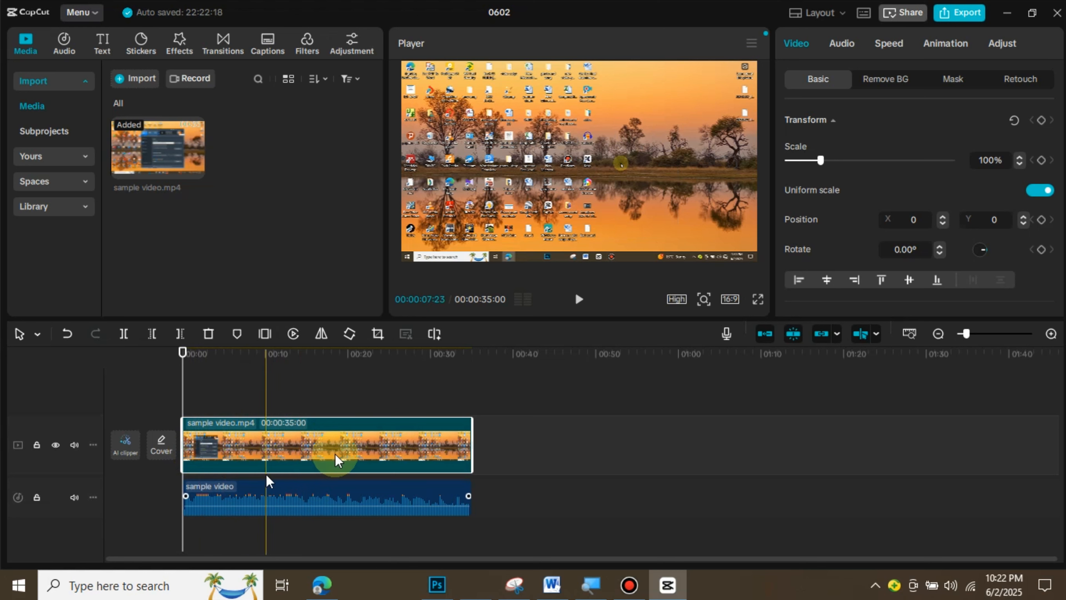
Step: Delete the video clip from the timeline while the extracted audio track is locked, and unlock that track
left_click(40, 496)
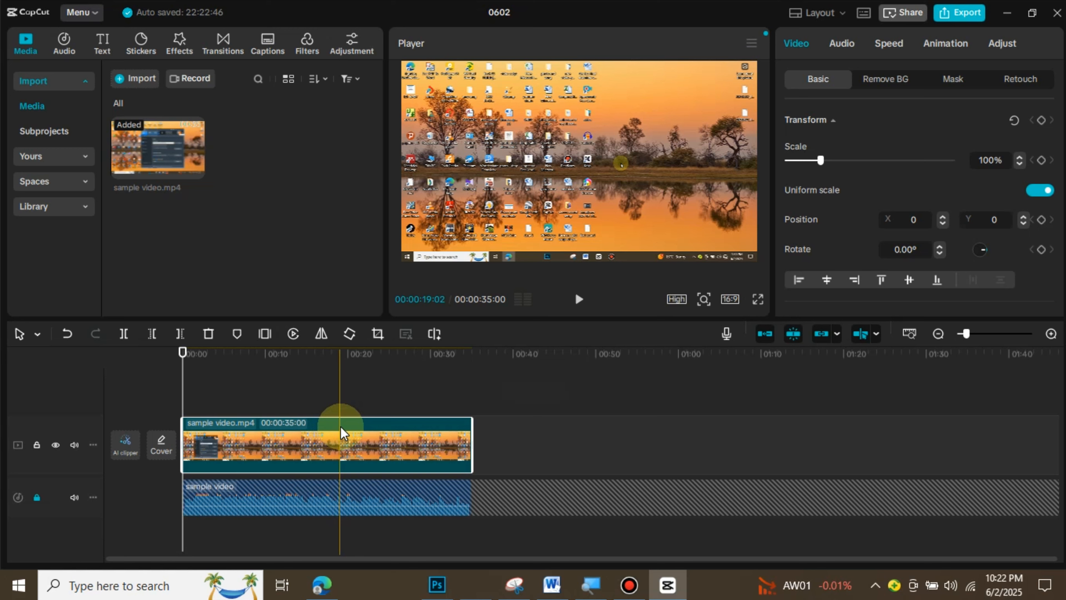
left_click(209, 334)
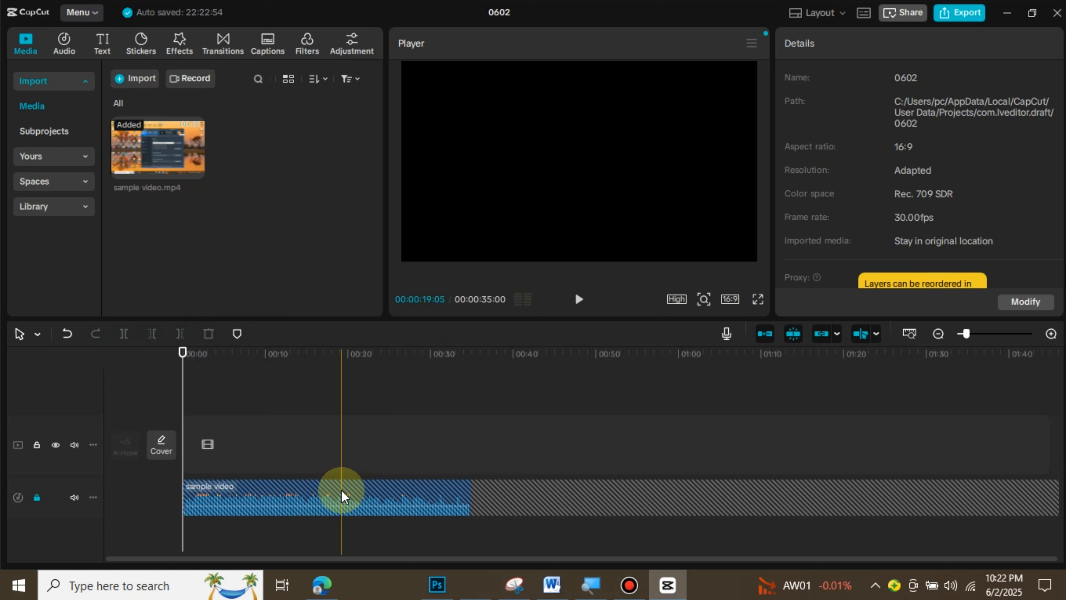
left_click(37, 497)
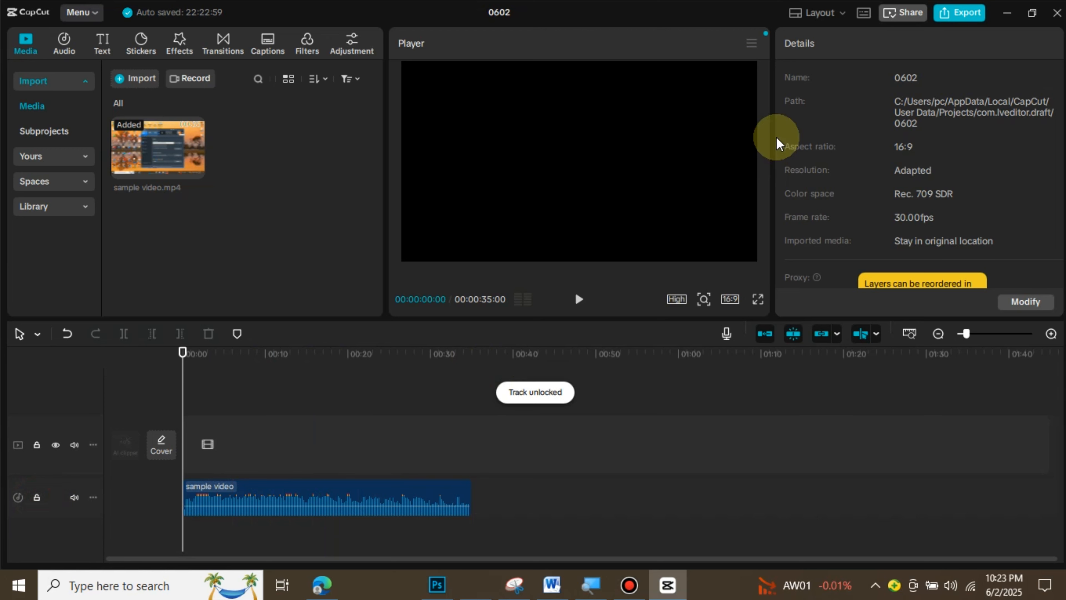
Step: Open the project's export settings and leave video off so that only MP3 audio is exported
left_click(965, 13)
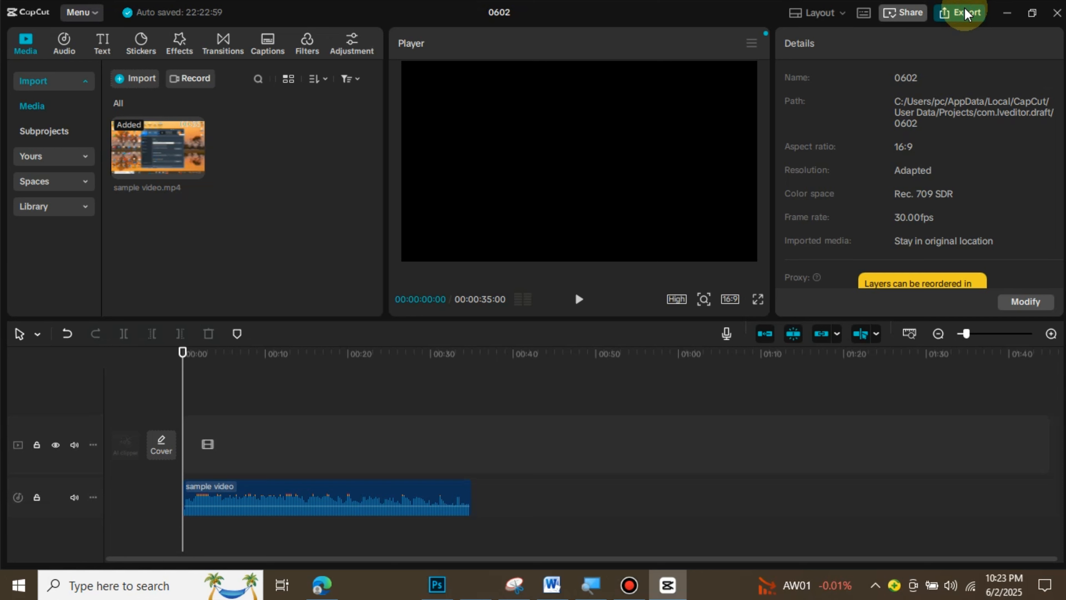
left_click(964, 13)
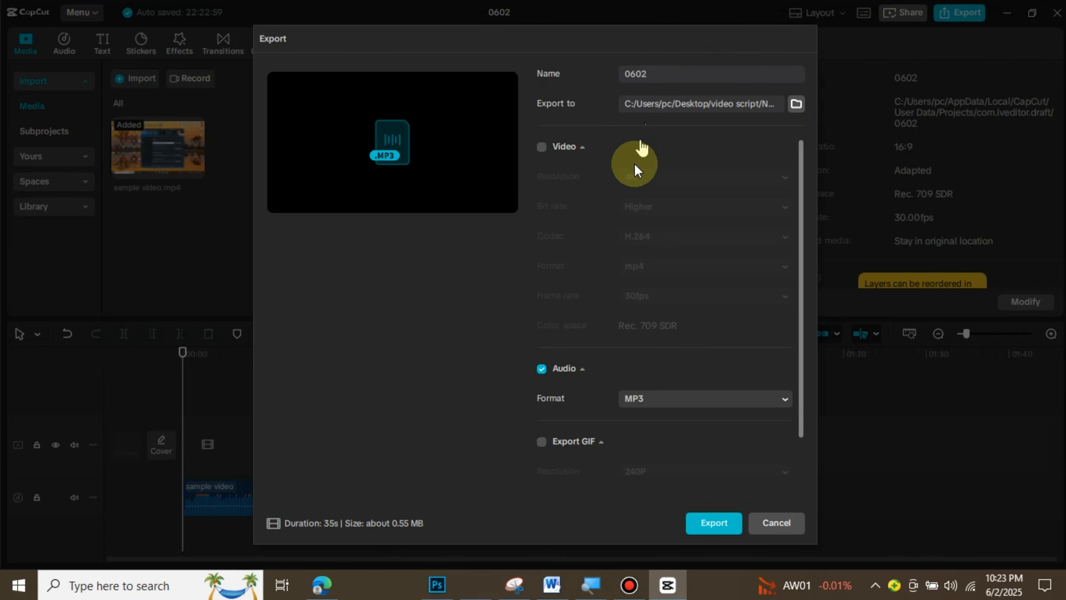
left_click(541, 148)
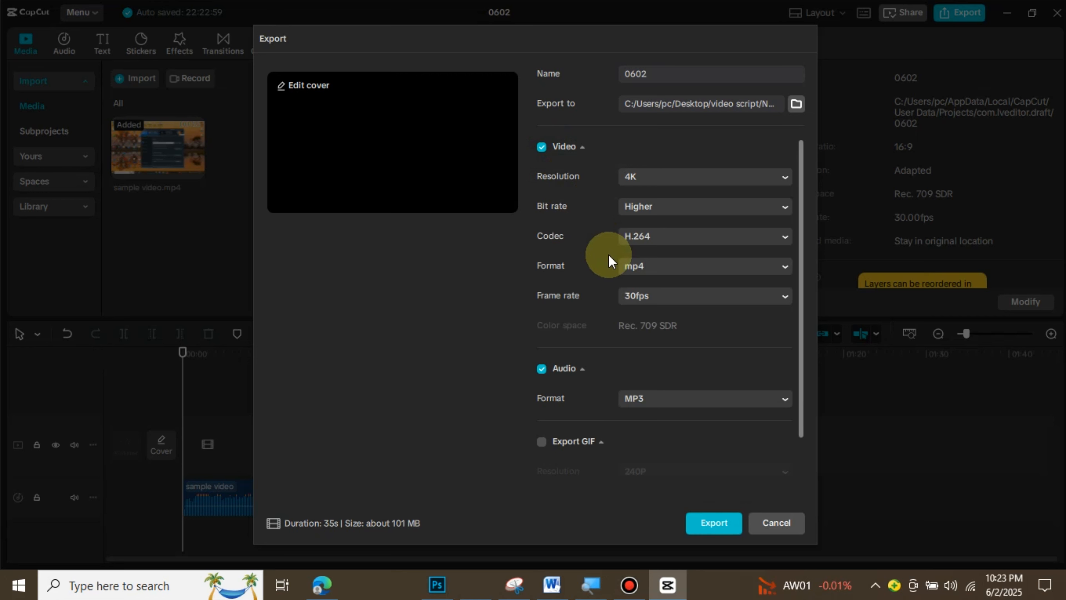
left_click(542, 147)
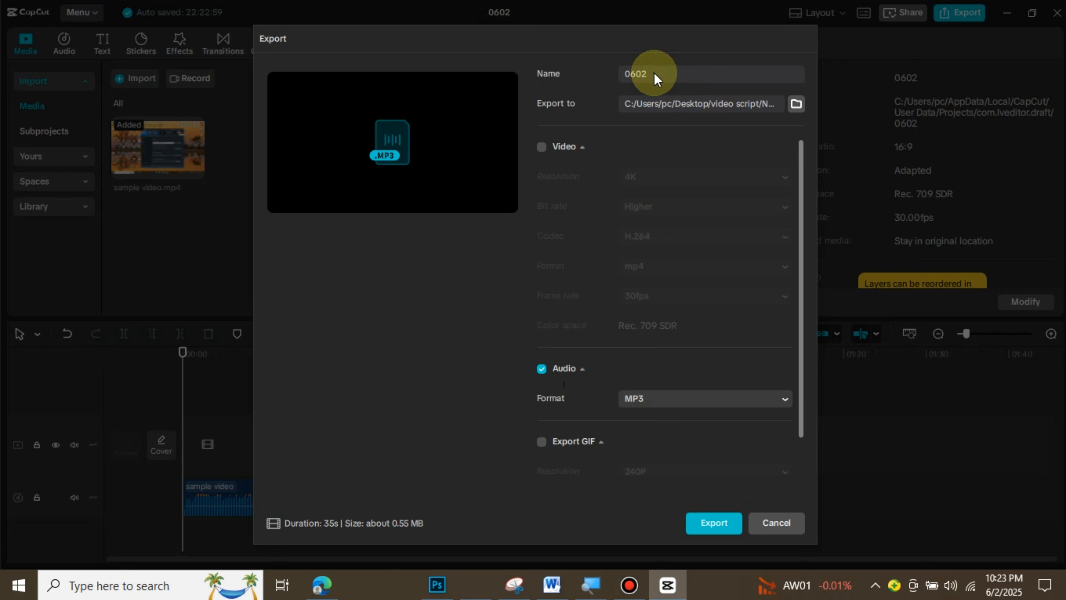
Step: Name the audio export Bad sound, export it to the desktop as MP3, and dismiss the finished export dialog
key("BackSpace")
key("BackSpace")
key("BackSpace")
key("BackSpace")
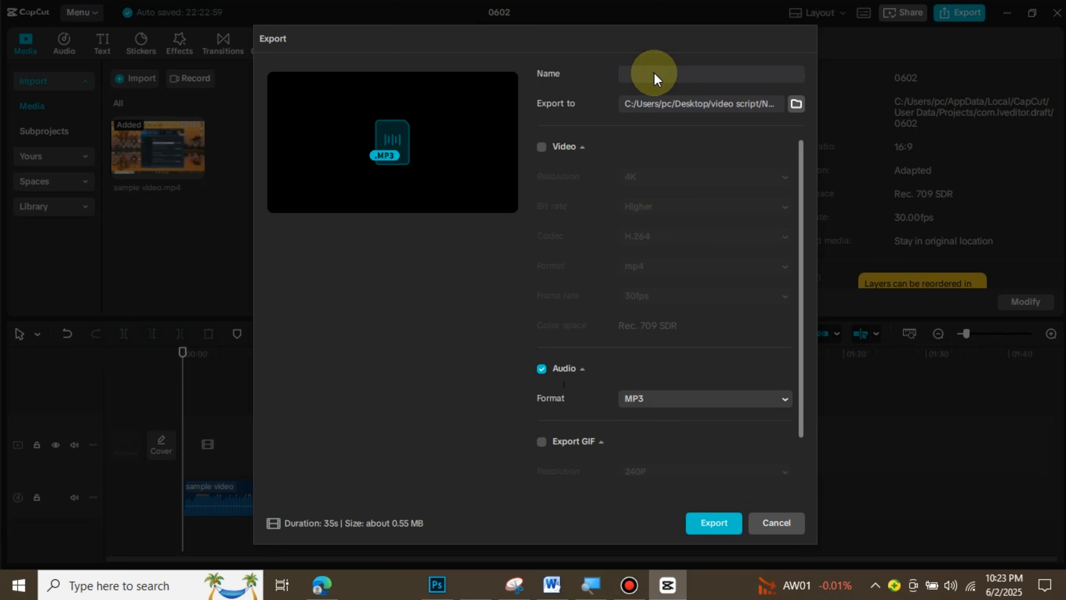
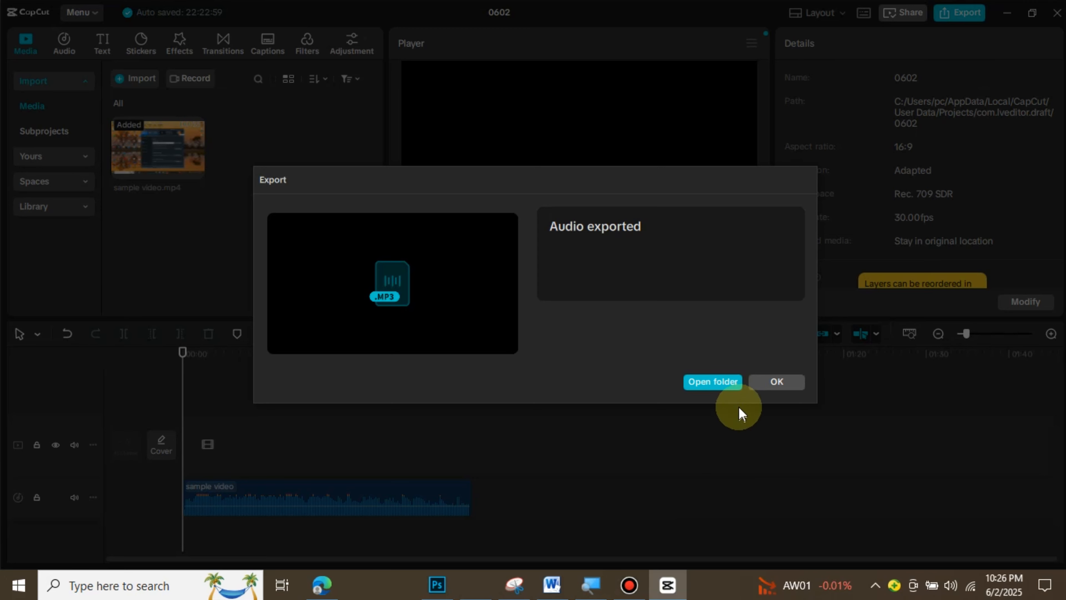
left_click(777, 381)
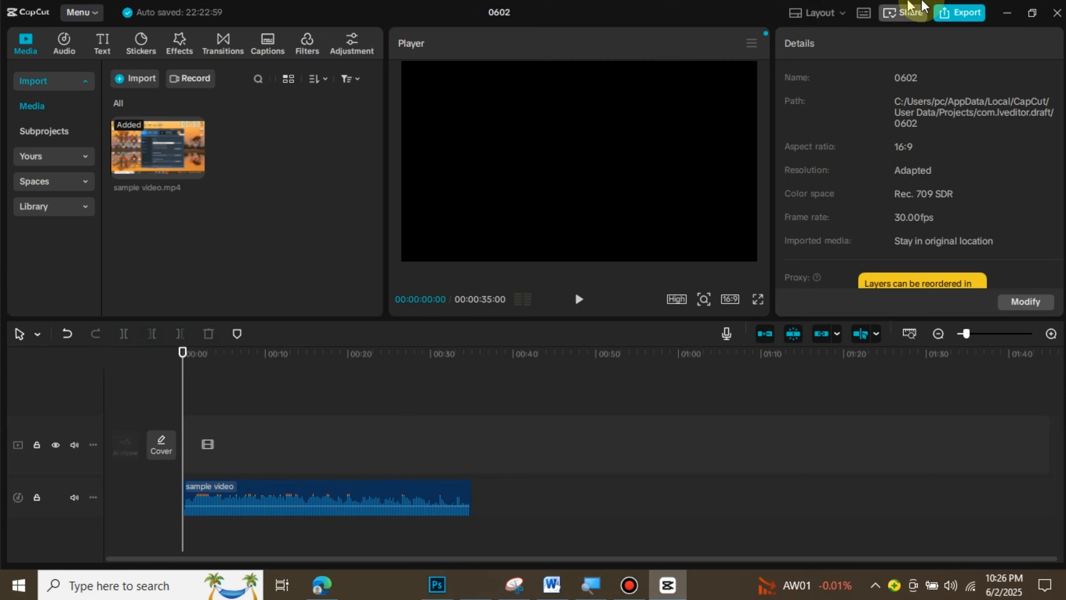
Step: Return to the desktop and draw two red arrows pointing at the Bad sound and sample video files
left_click(1007, 16)
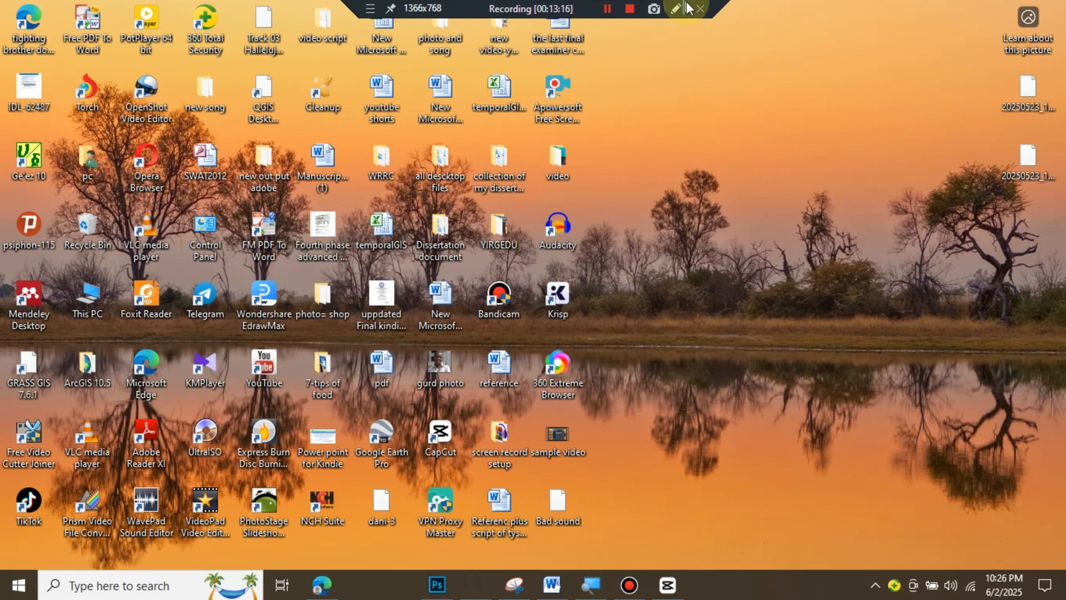
left_click(677, 9)
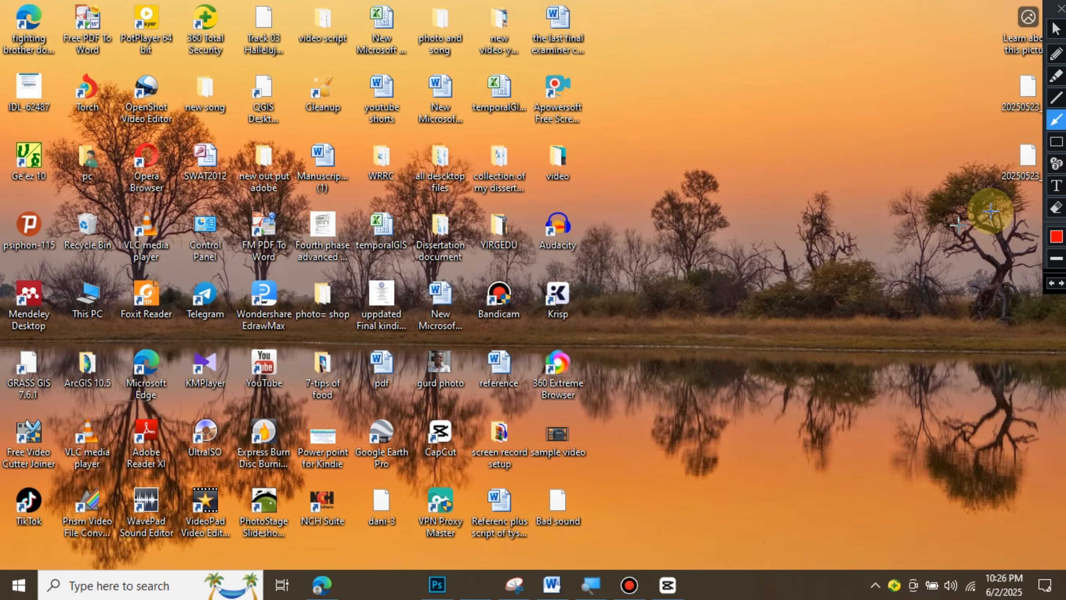
left_click(1055, 121)
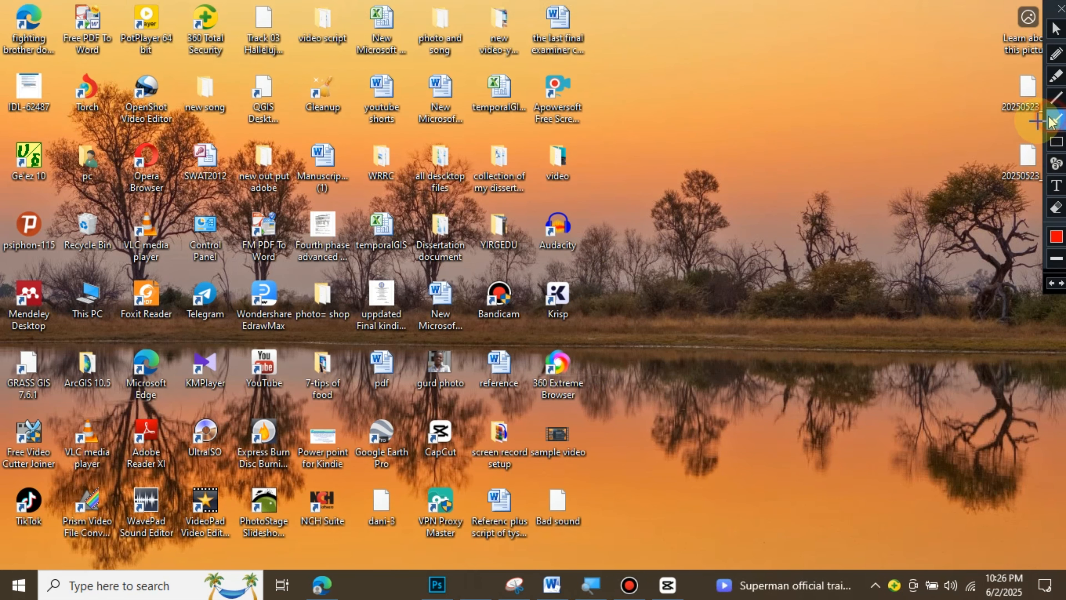
mouse_move(763, 316)
left_mouse_down()
mouse_move(610, 428)
mouse_move(553, 506)
mouse_move(563, 502)
left_mouse_up()
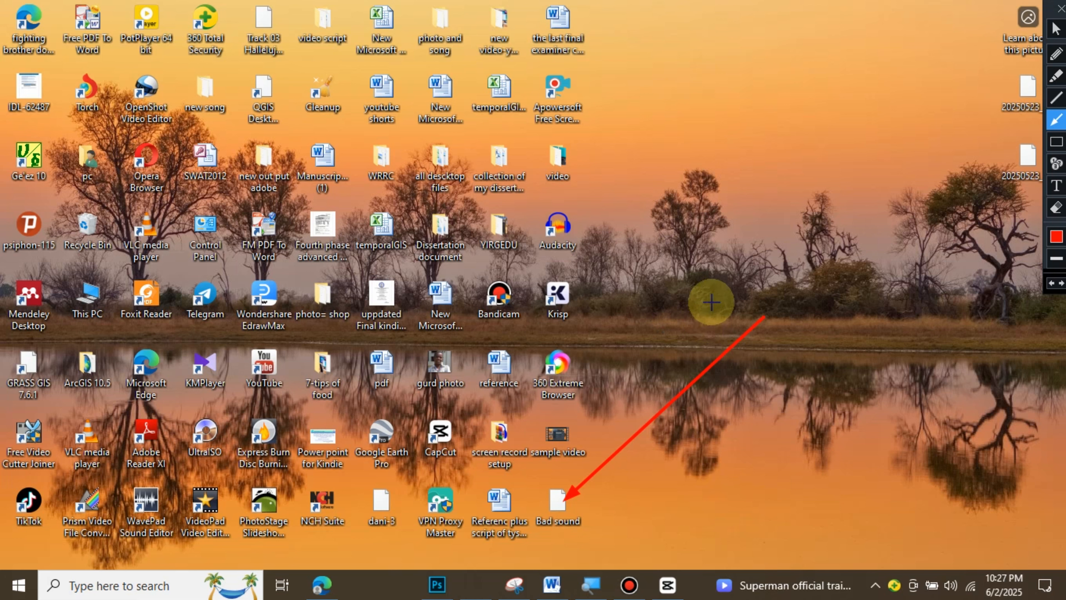
left_click_drag(714, 302, 575, 428)
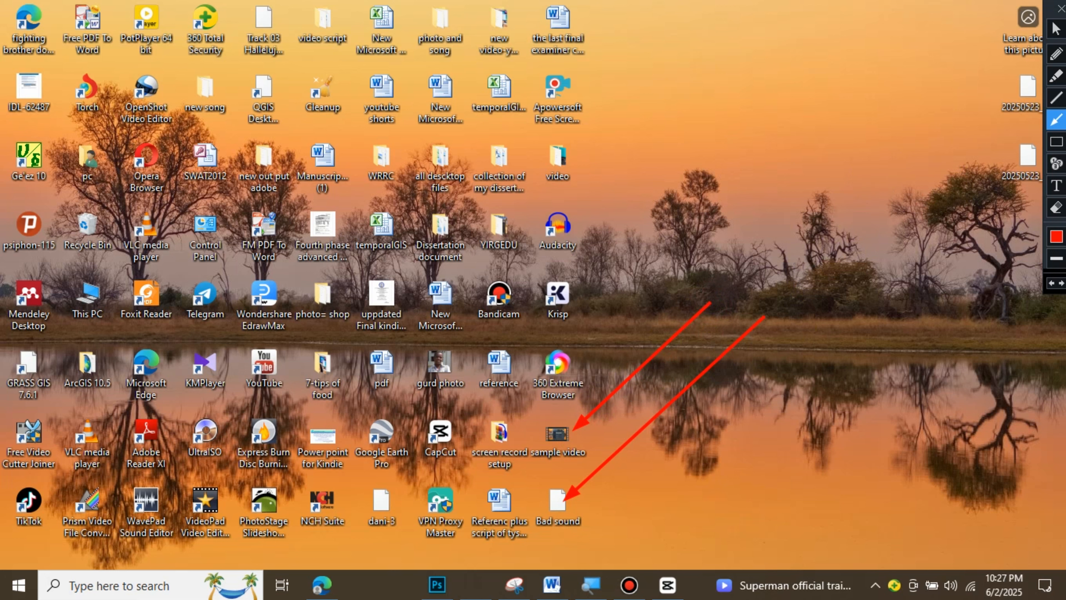
Step: Clear the drawn arrows from the desktop, then switch to the Edge browser and open podcast.adobe.com/en/enhance
left_click(1062, 9)
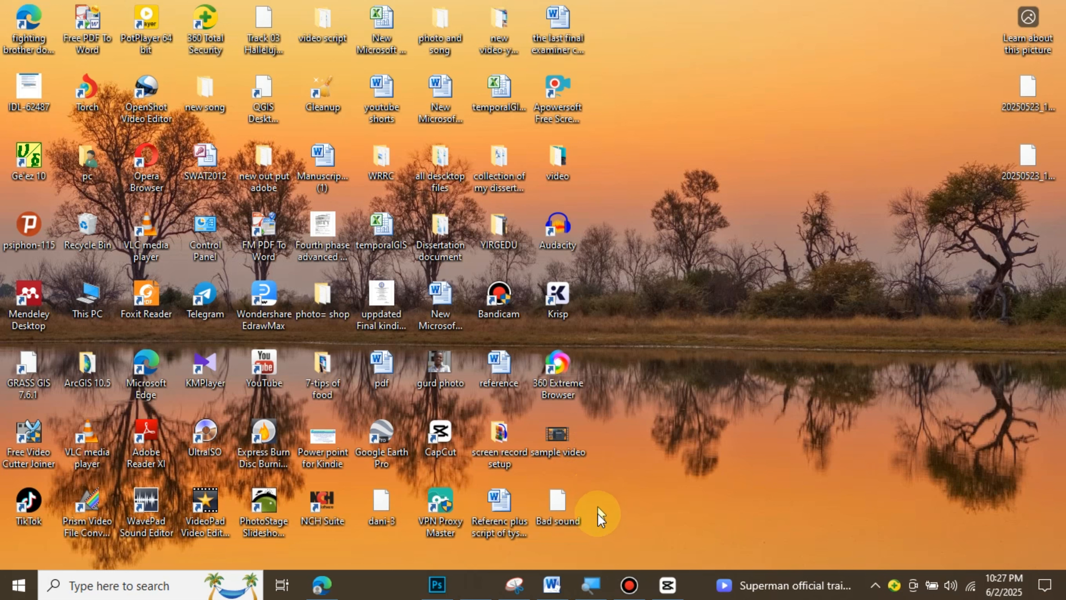
mouse_move(326, 588)
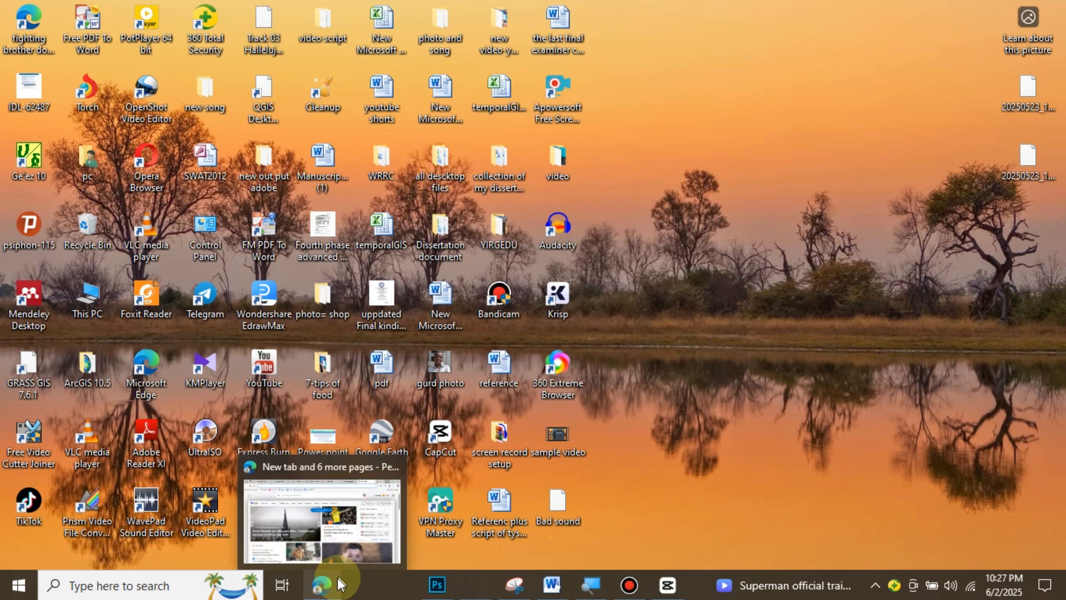
left_click(323, 588)
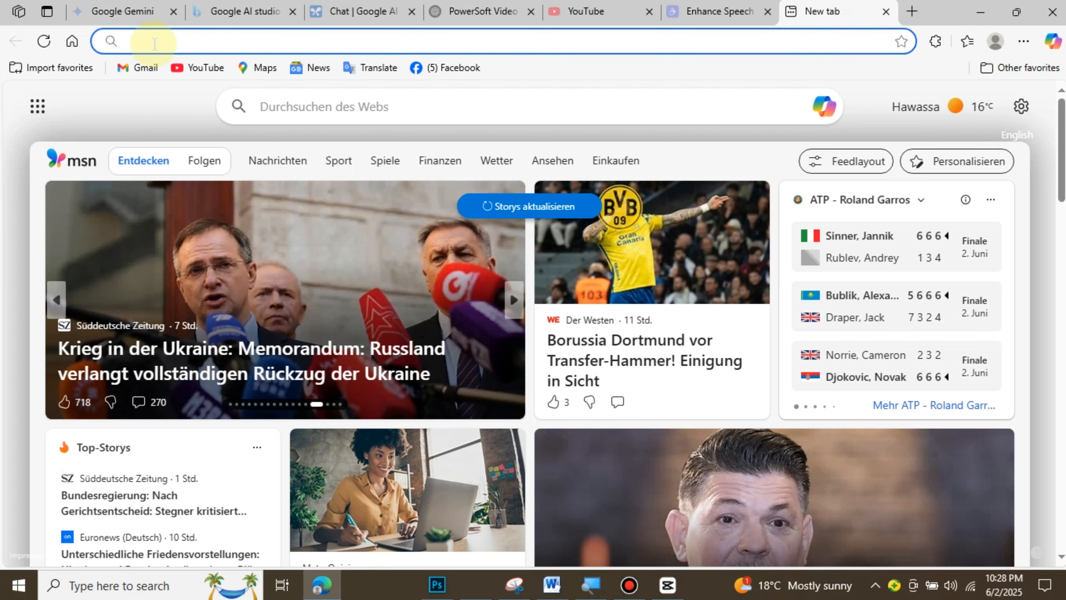
type("podcast.adobe.com/en/enhance")
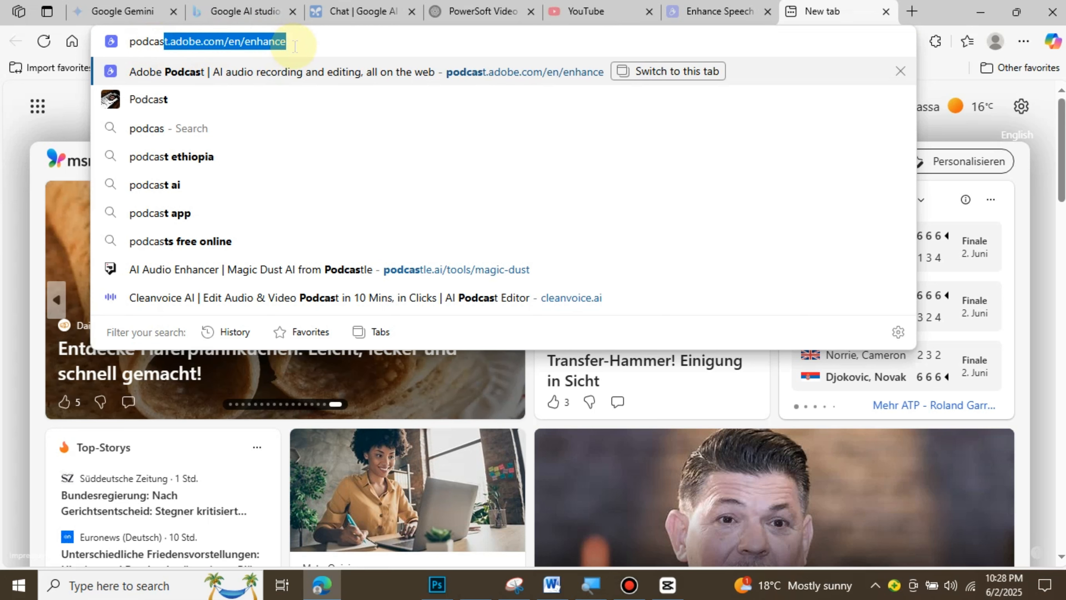
left_click(294, 44)
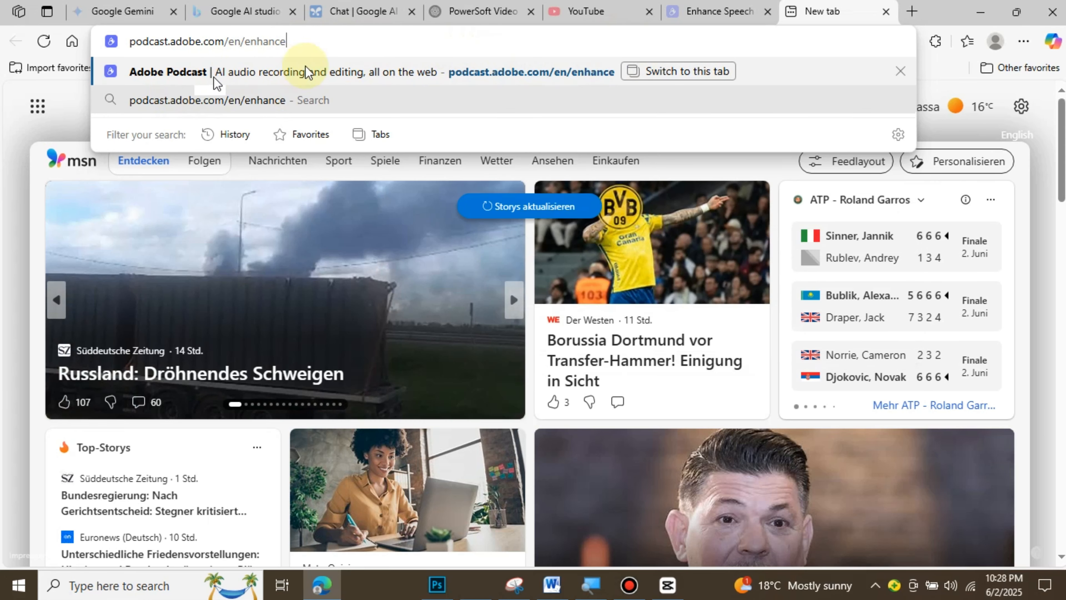
left_click(693, 12)
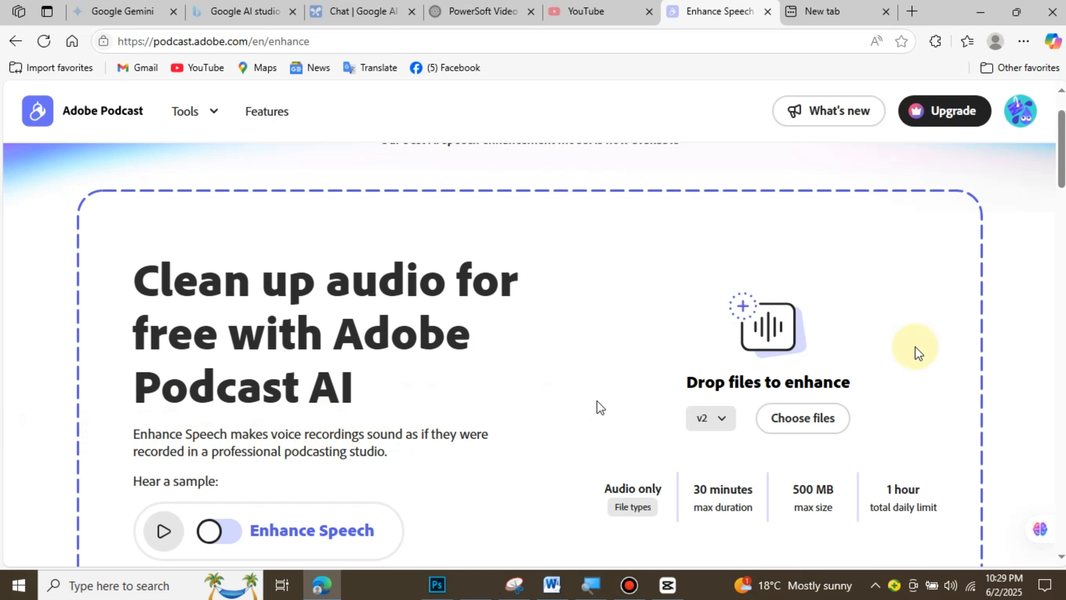
scroll(738, 441, "down", 3)
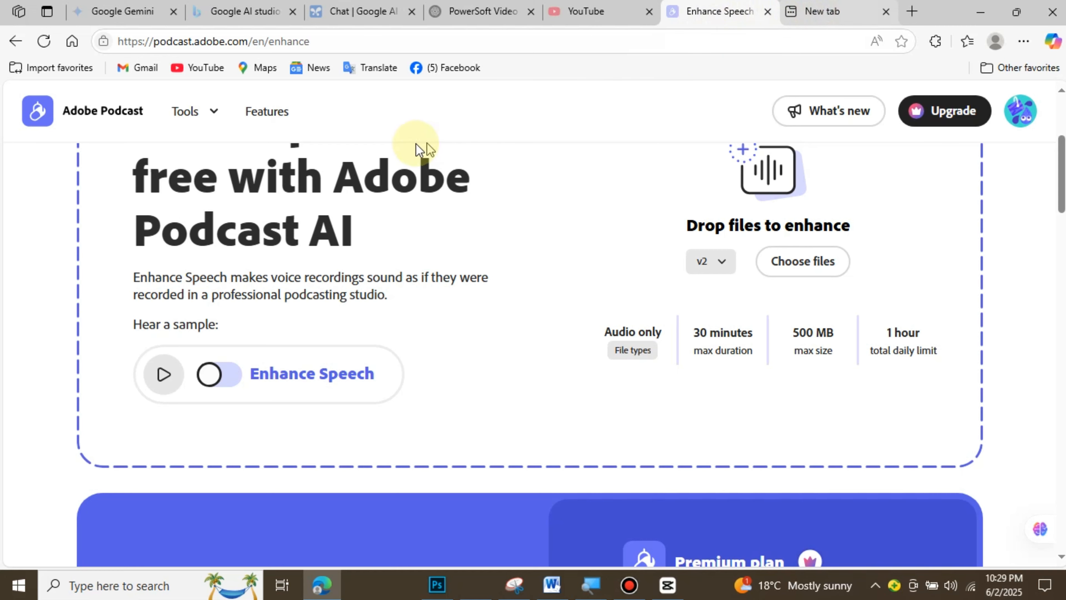
left_click(822, 11)
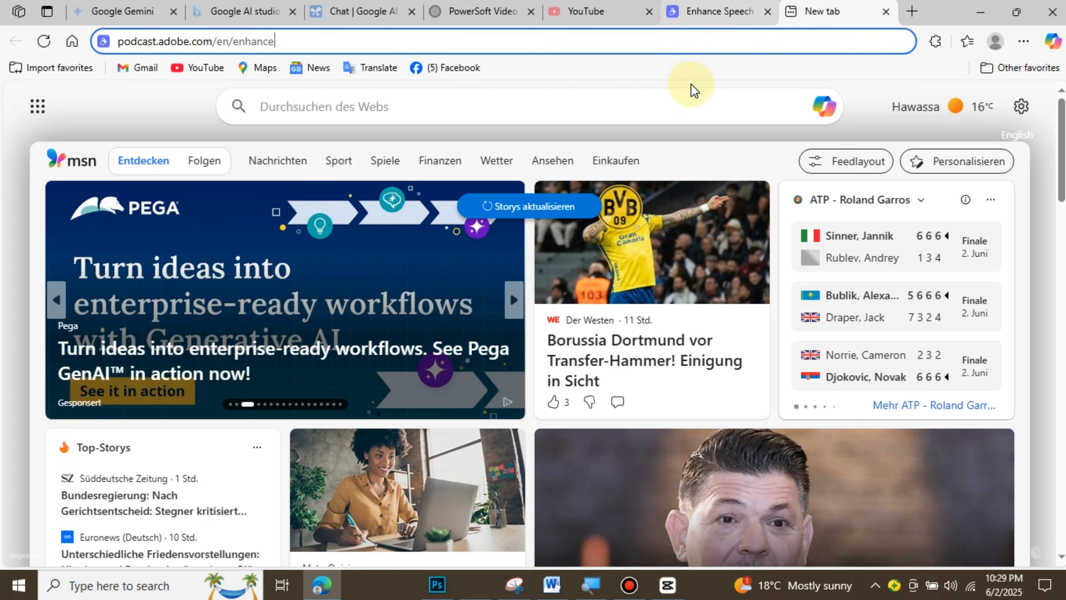
key("Return")
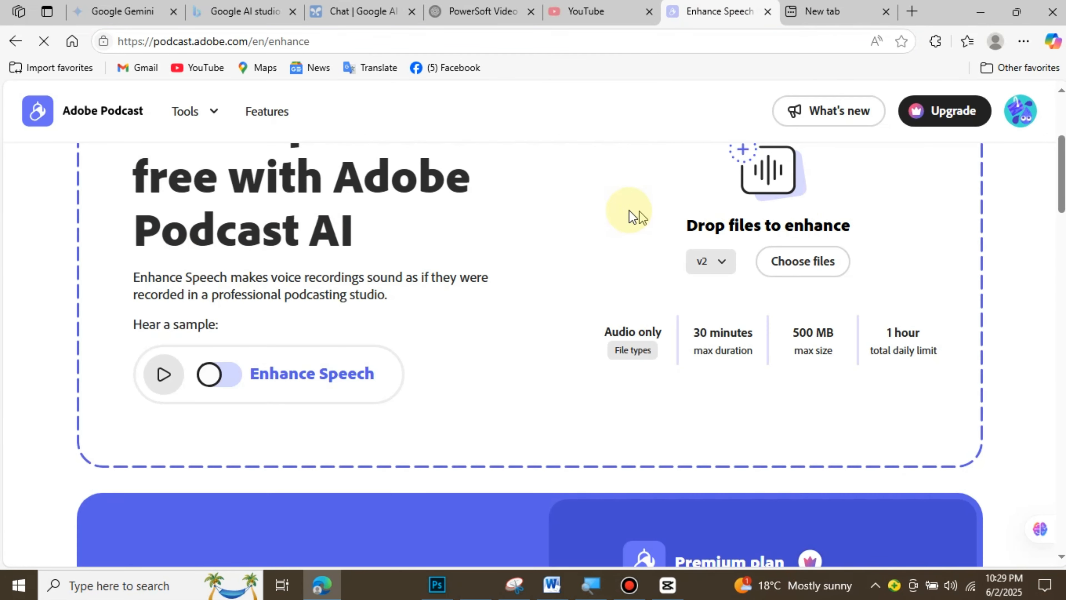
Step: Upload the Bad sound MP3 file from the desktop to Adobe Podcast's Enhance Speech
scroll(902, 206, "up", 3)
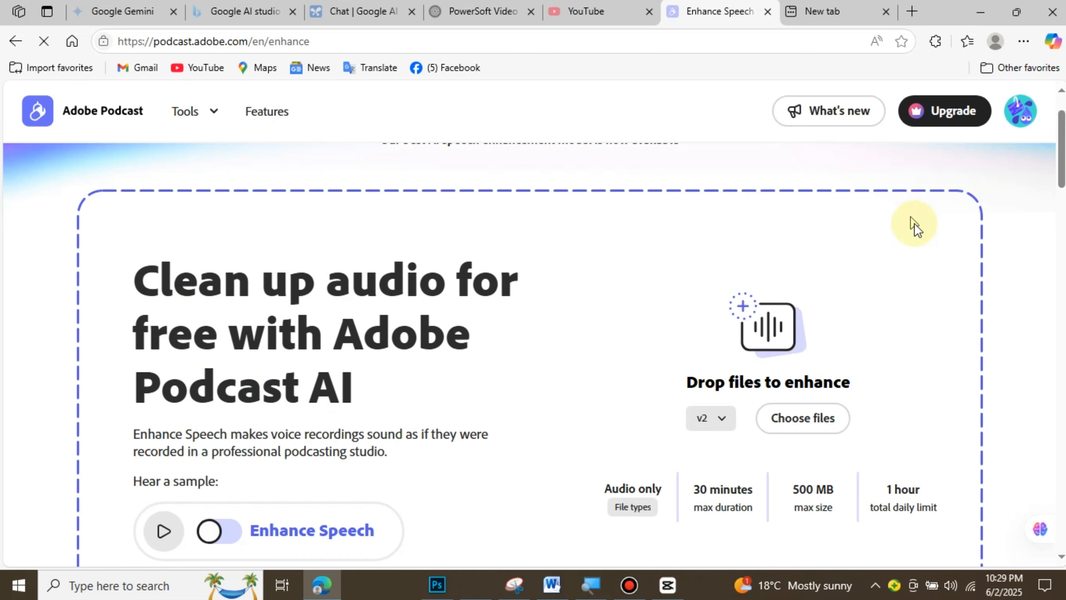
scroll(915, 227, "down", 2)
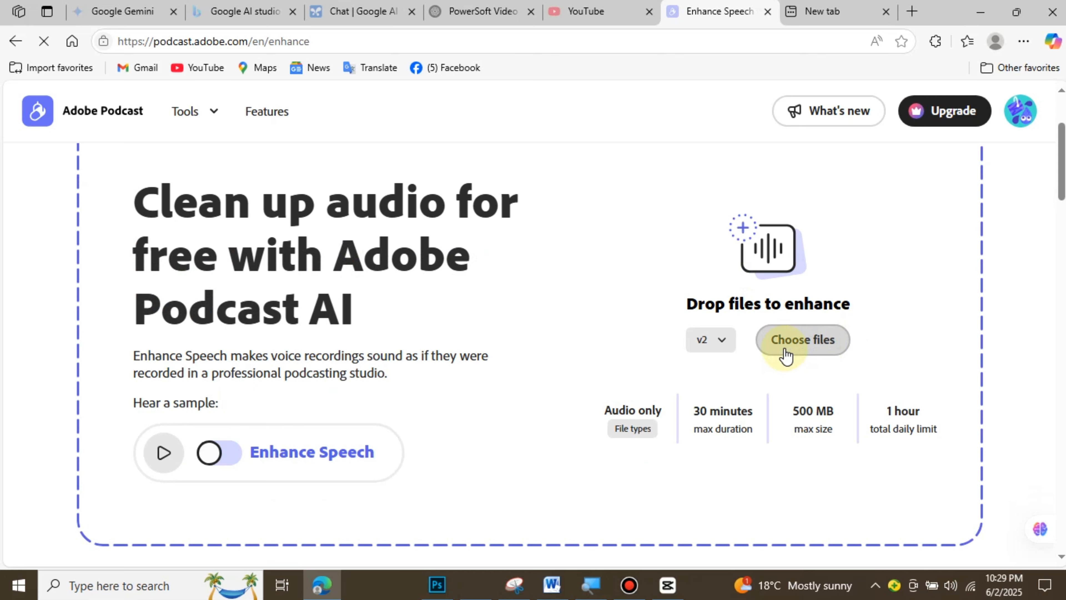
scroll(867, 267, "up", 3)
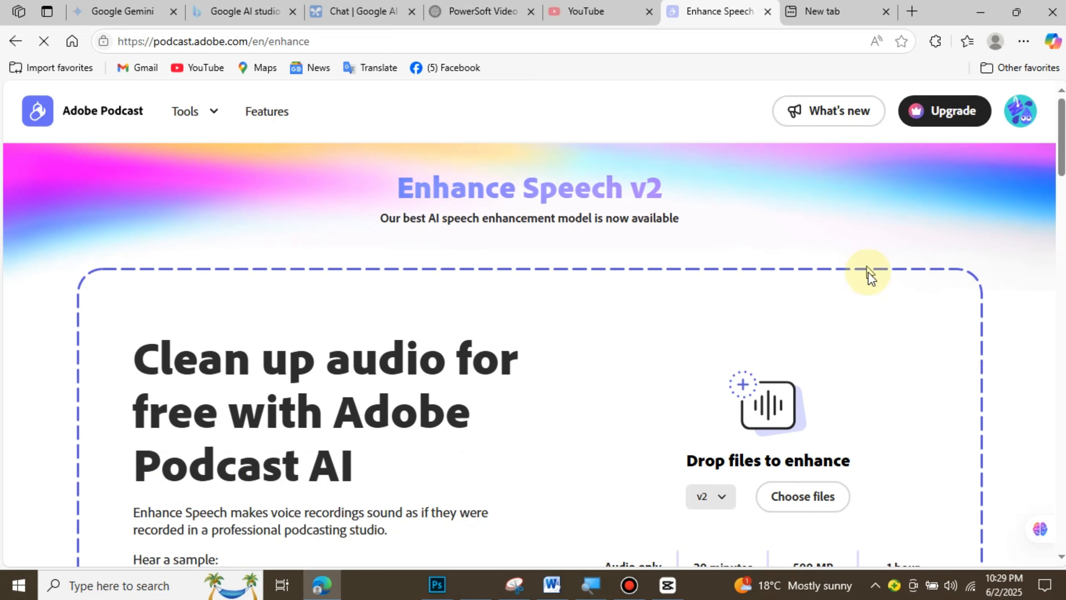
scroll(886, 317, "down", 3)
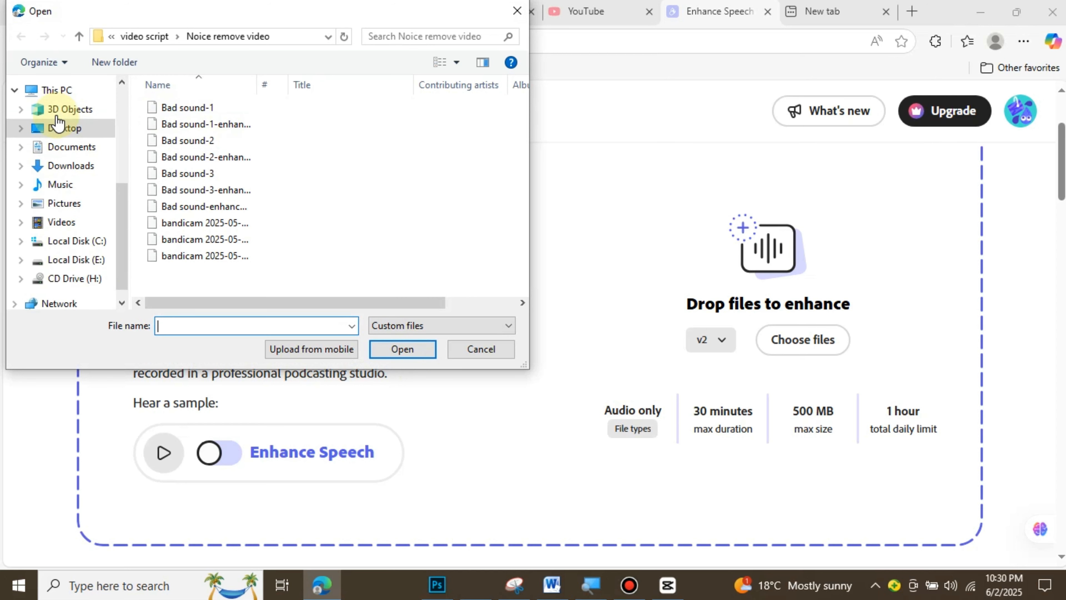
left_click(57, 110)
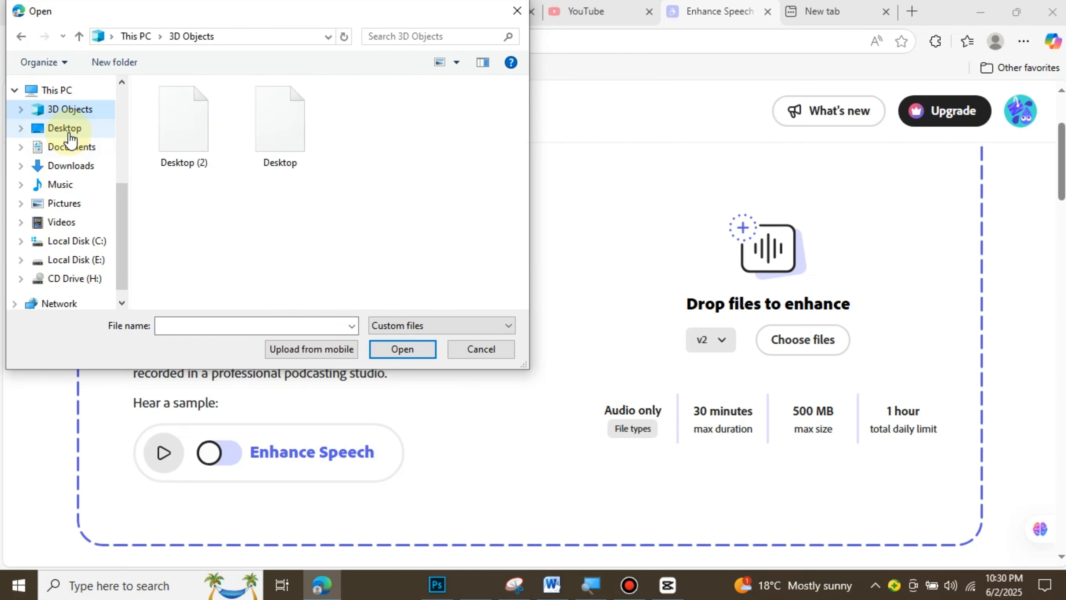
left_click(66, 131)
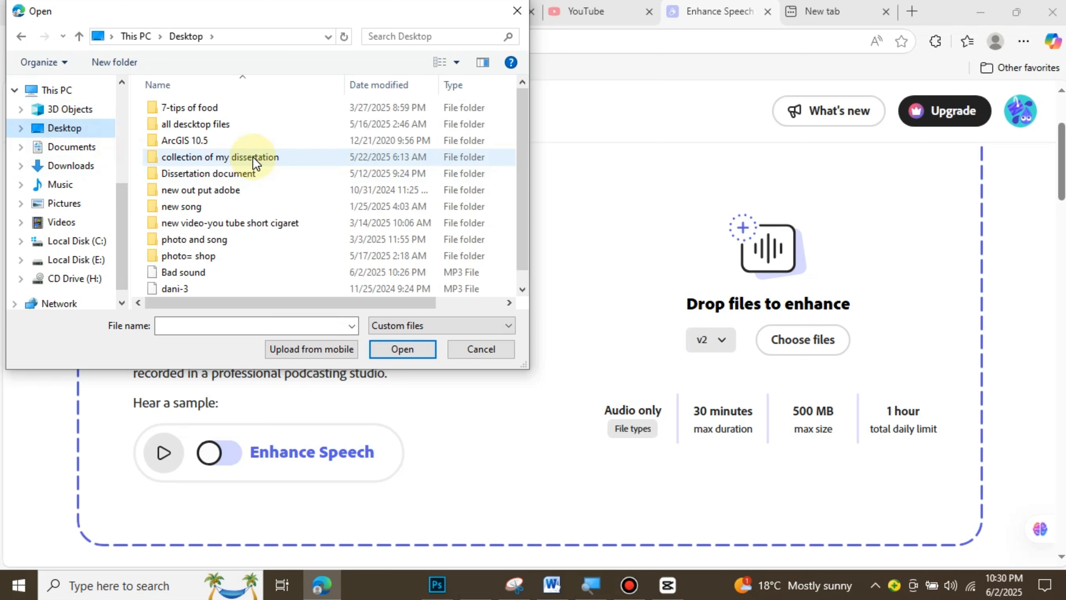
scroll(222, 222, "down", 3)
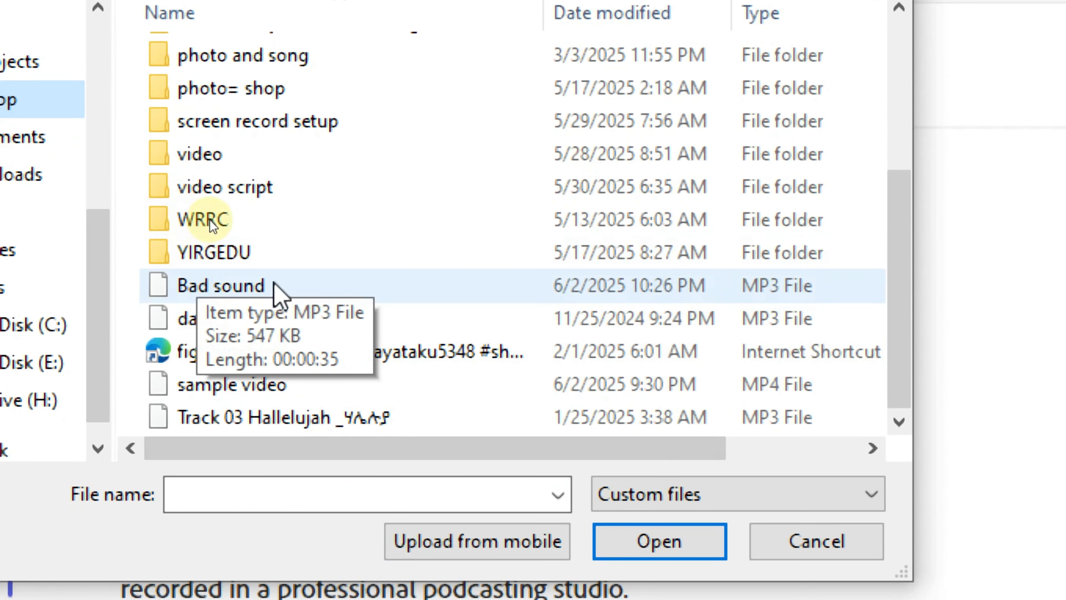
left_click(230, 286)
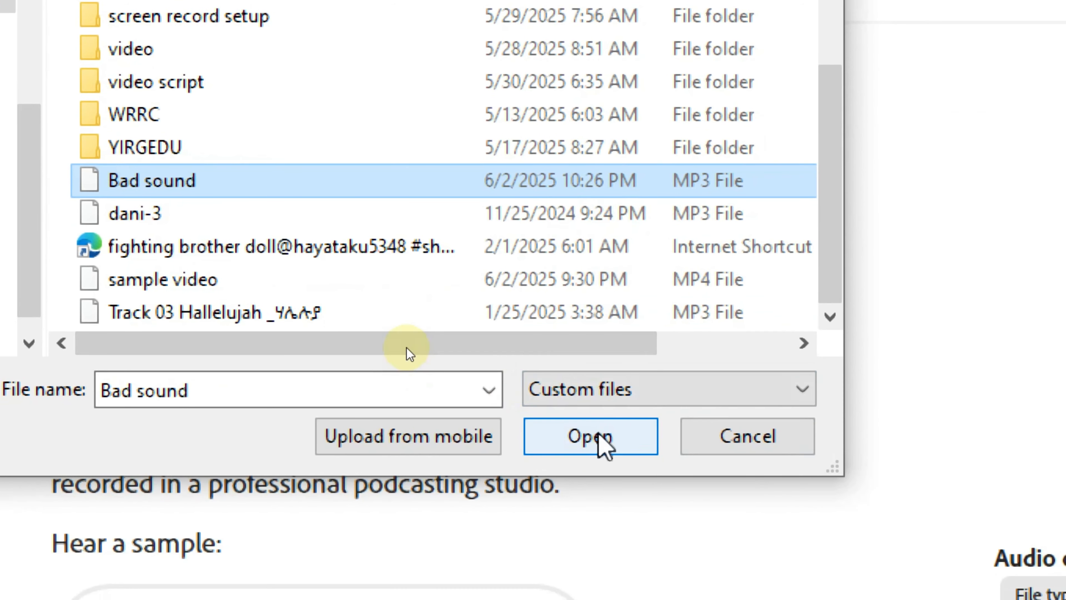
left_click(604, 441)
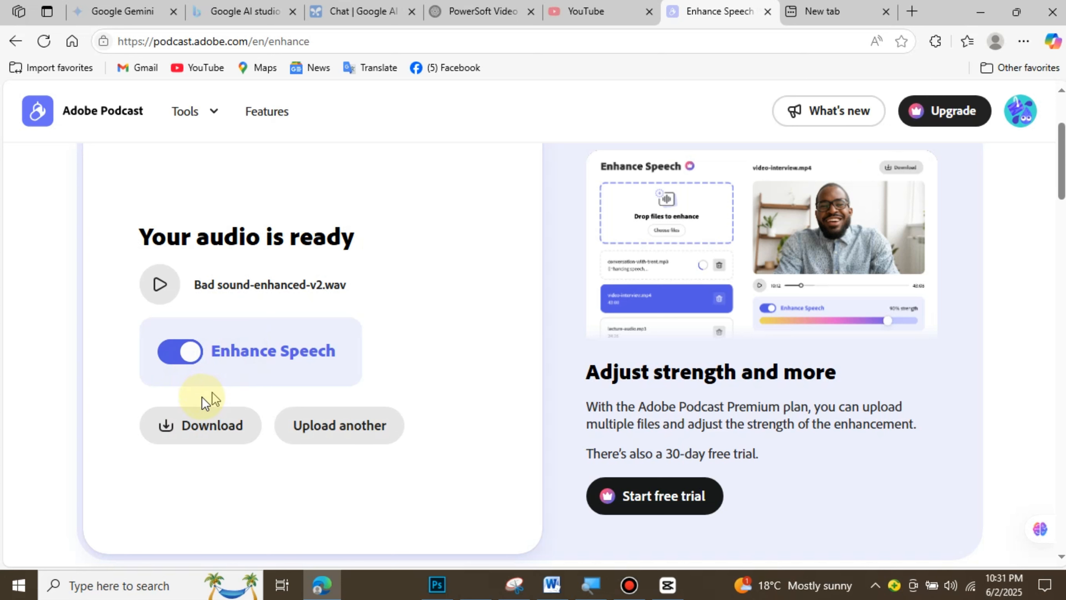
Step: Download the enhanced audio file Bad sound-enhanced-v2.wav and return to the desktop
left_click(164, 433)
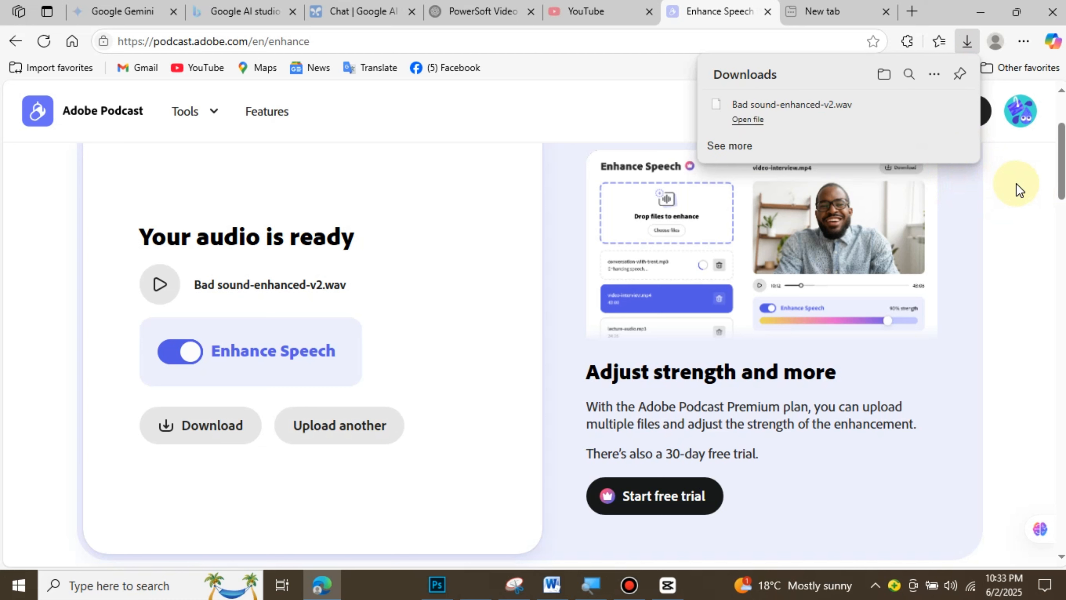
left_click(981, 17)
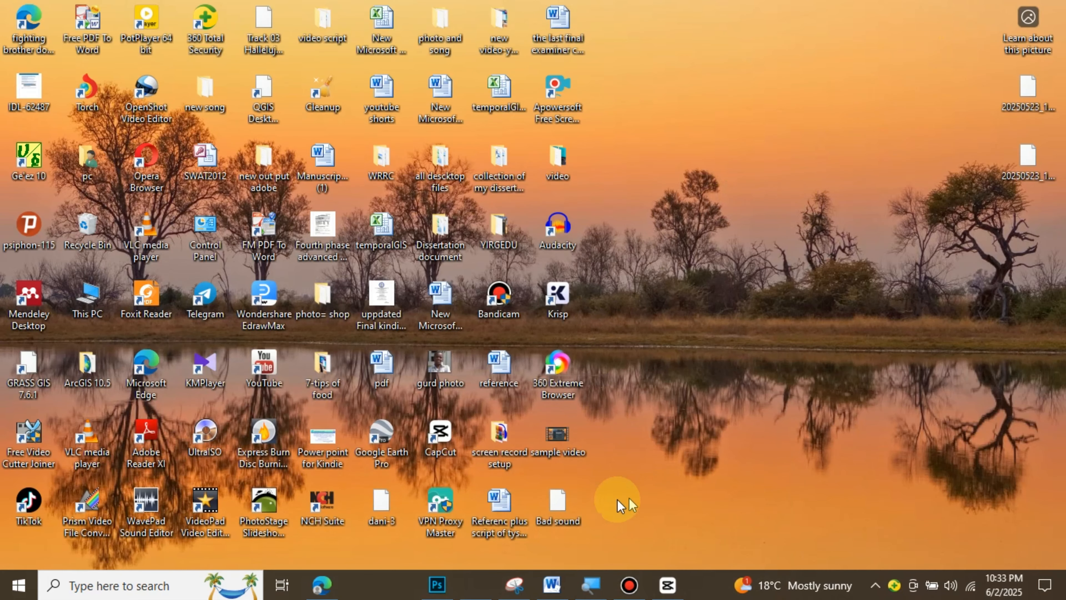
Step: Refresh the desktop and open the Downloads folder from This PC in File Explorer
left_click(86, 296)
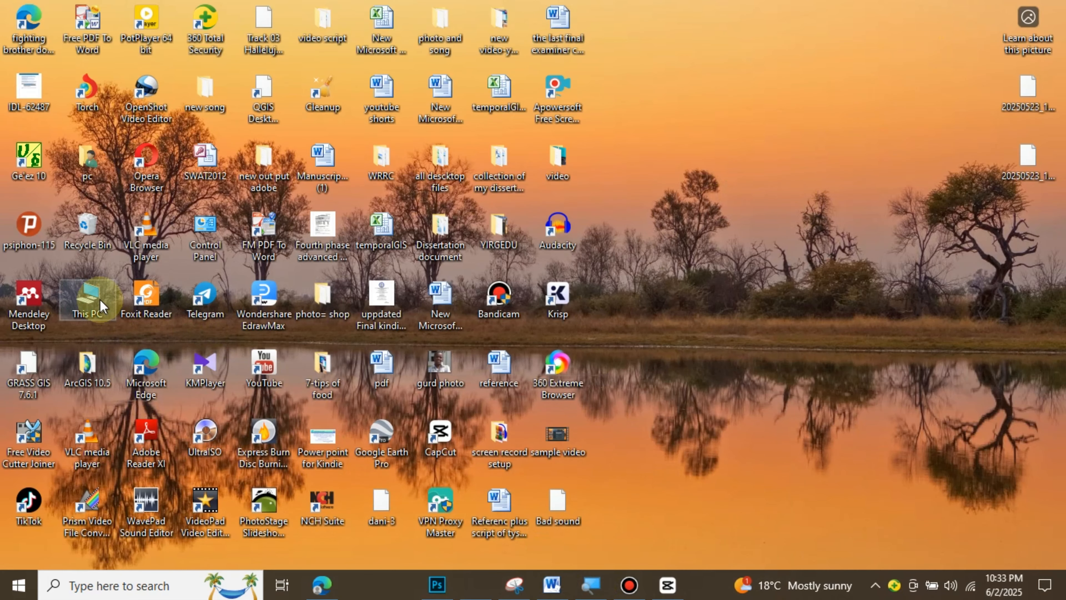
double_click(87, 296)
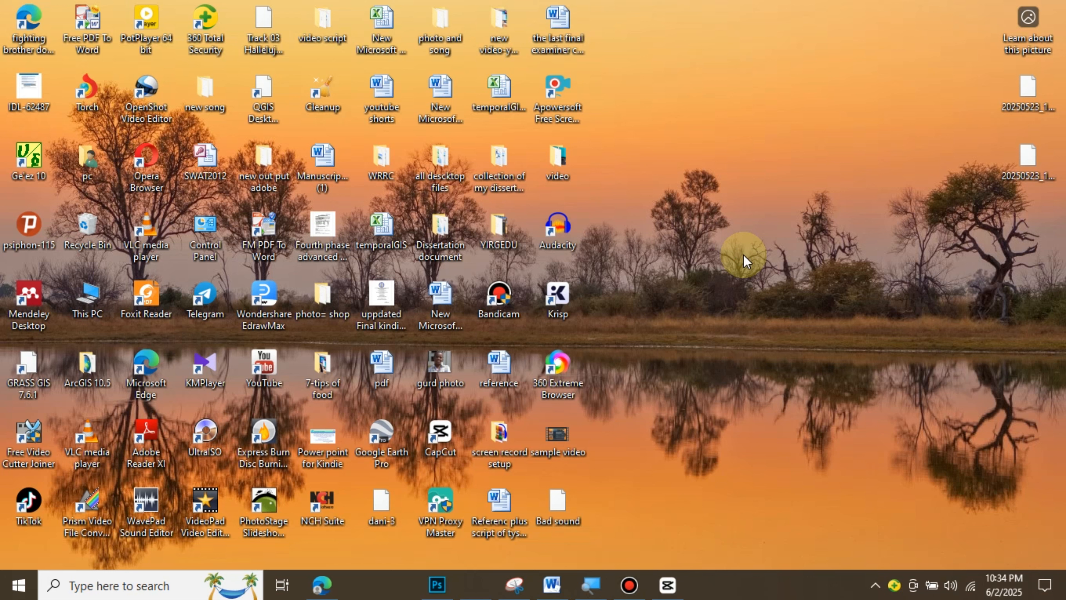
right_click(744, 255)
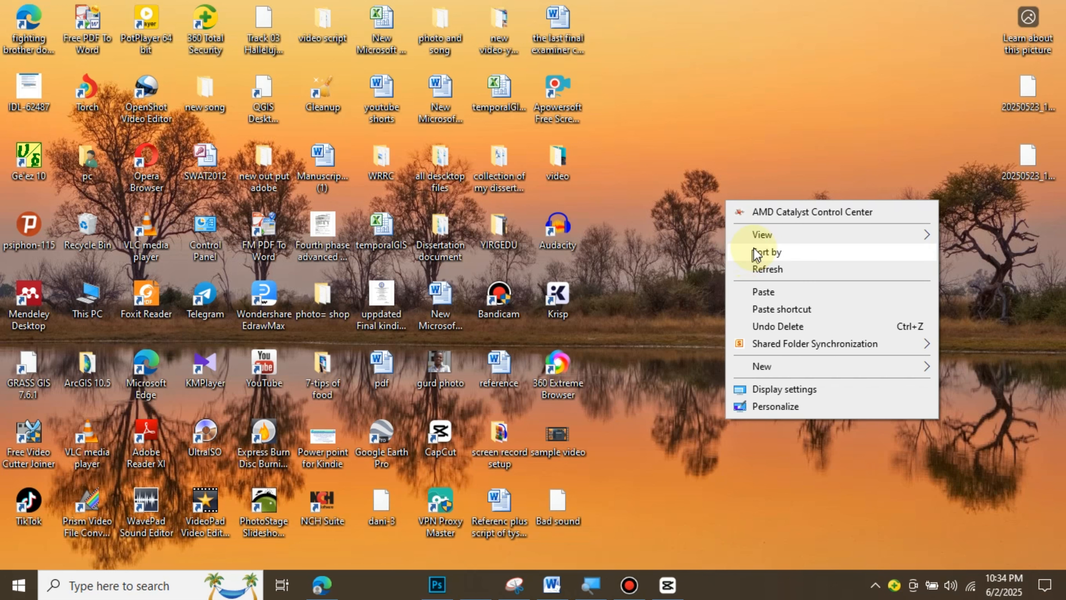
left_click(773, 271)
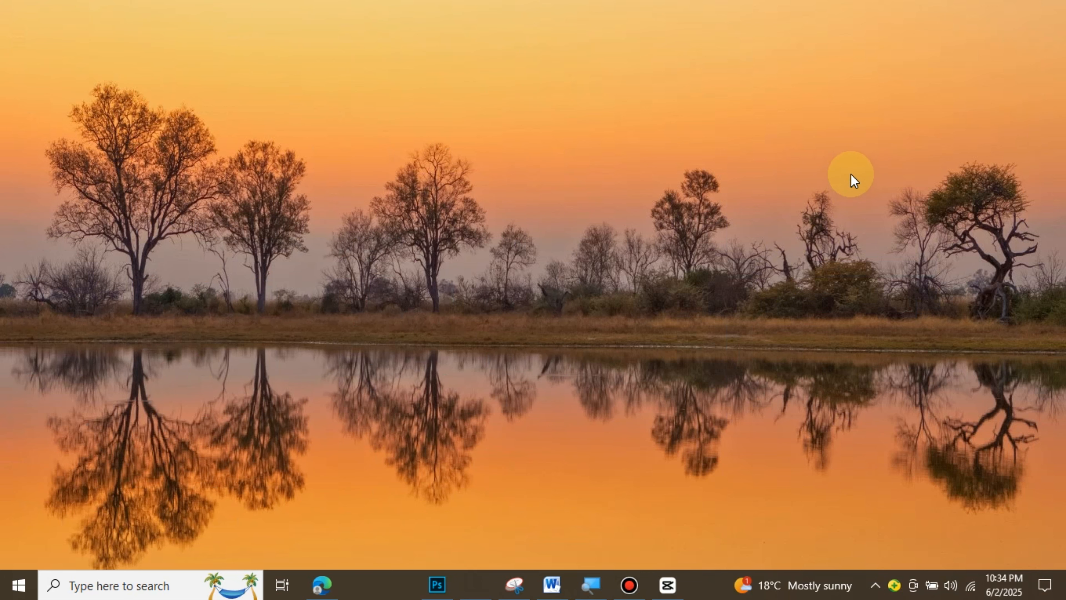
right_click(851, 173)
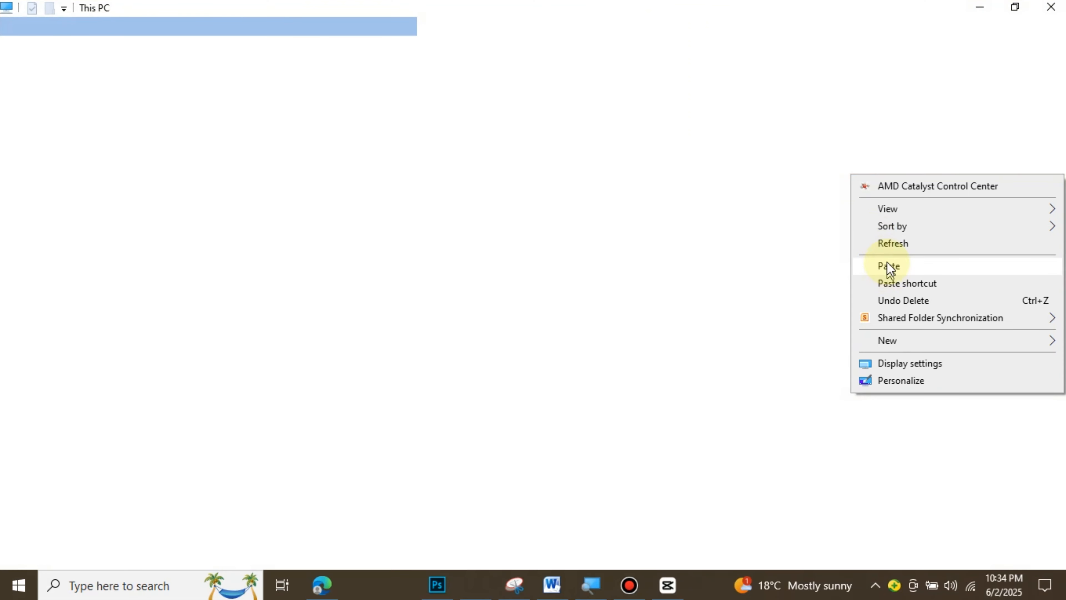
left_click(890, 246)
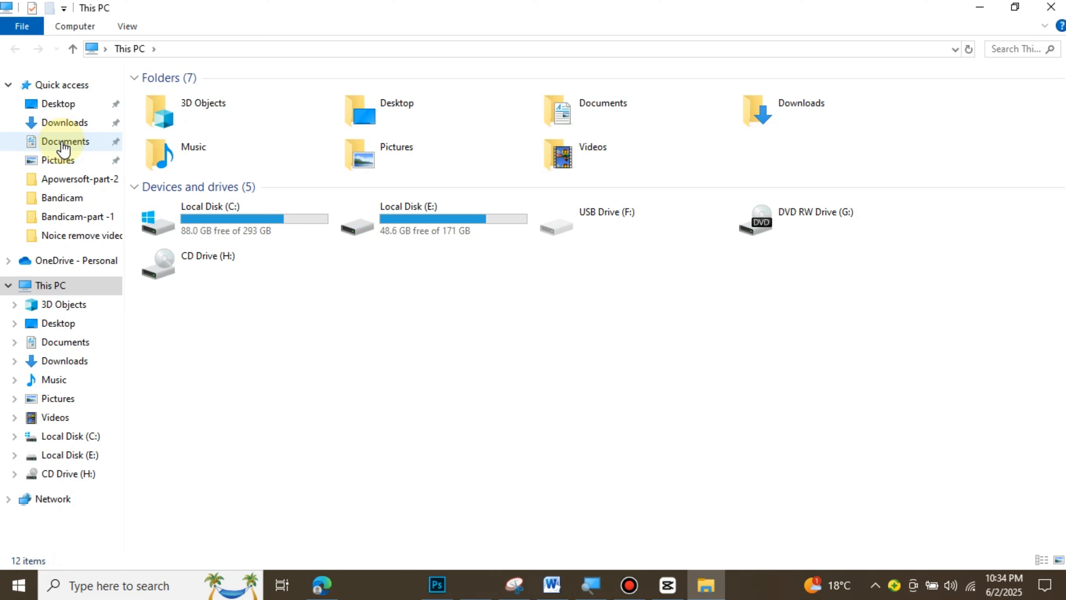
left_click(64, 124)
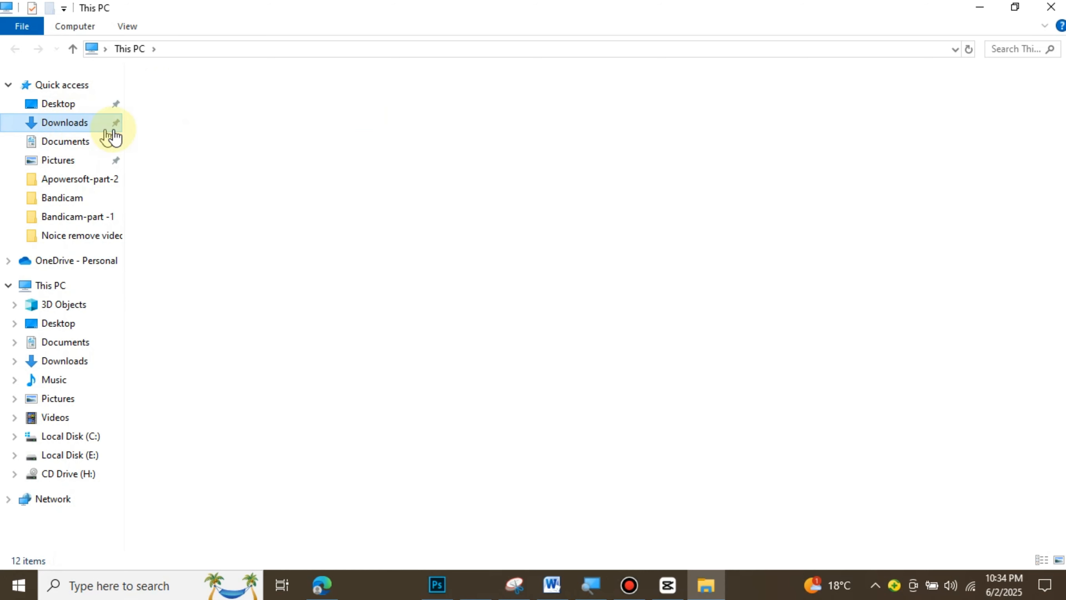
left_click(981, 10)
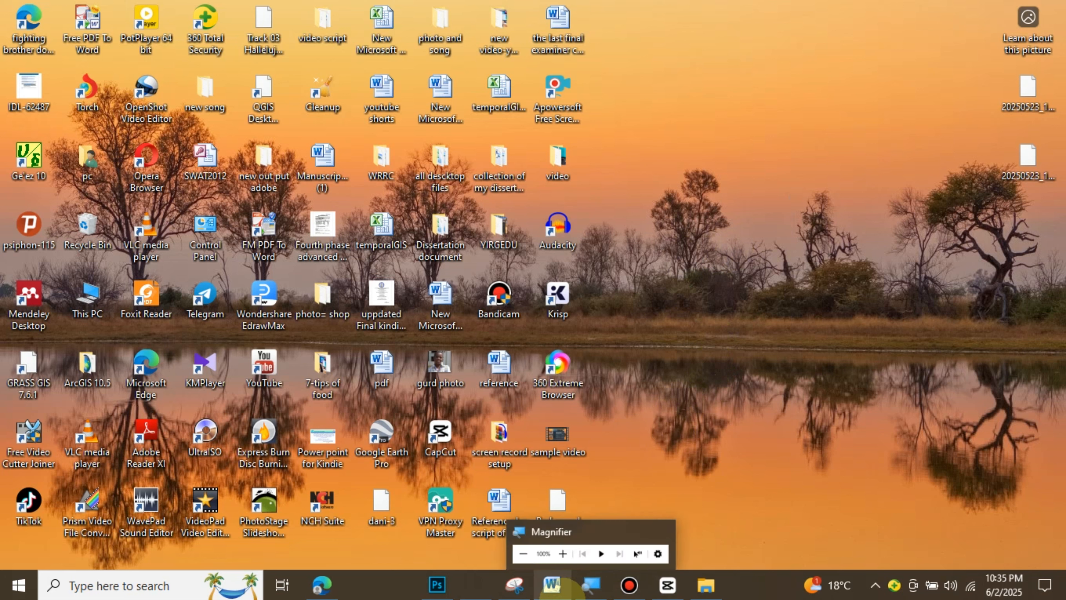
Step: Cut the Bad sound-enhanced-v2 WAV file from the Downloads folder and return to the desktop
mouse_move(596, 594)
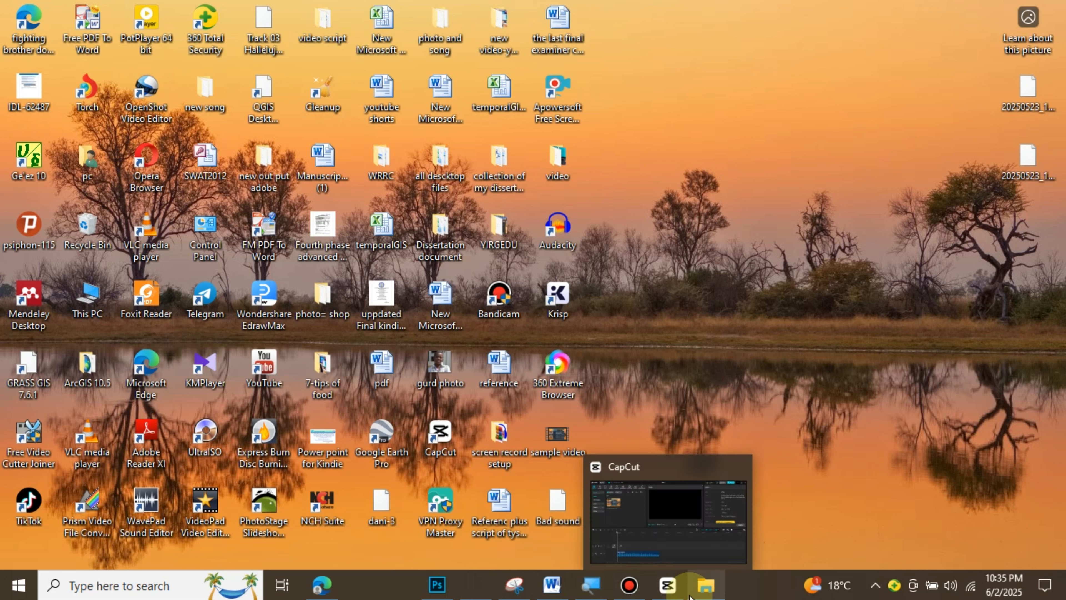
mouse_move(539, 595)
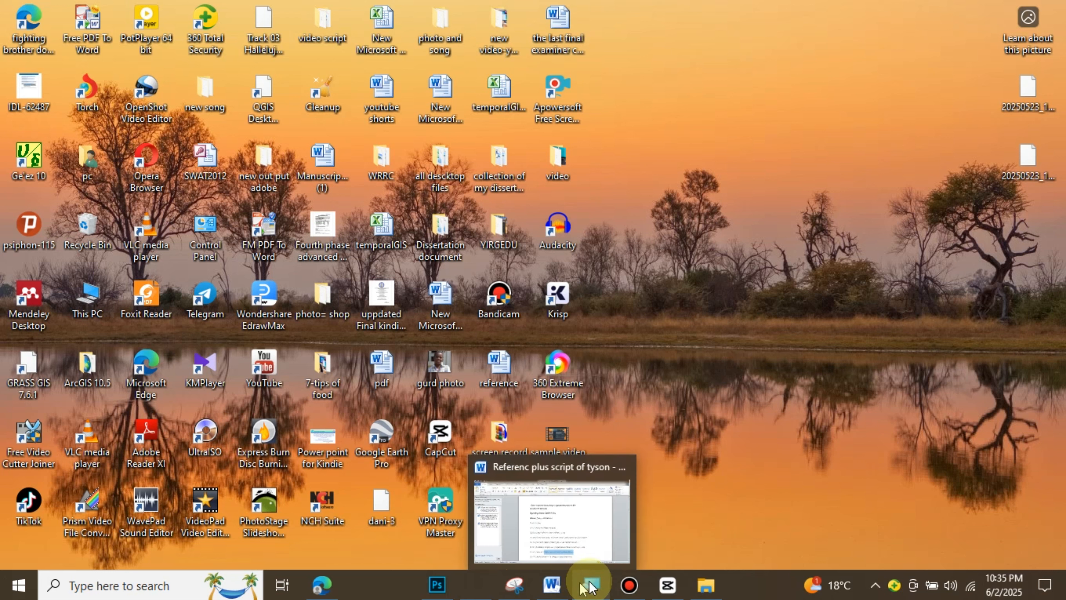
mouse_move(642, 592)
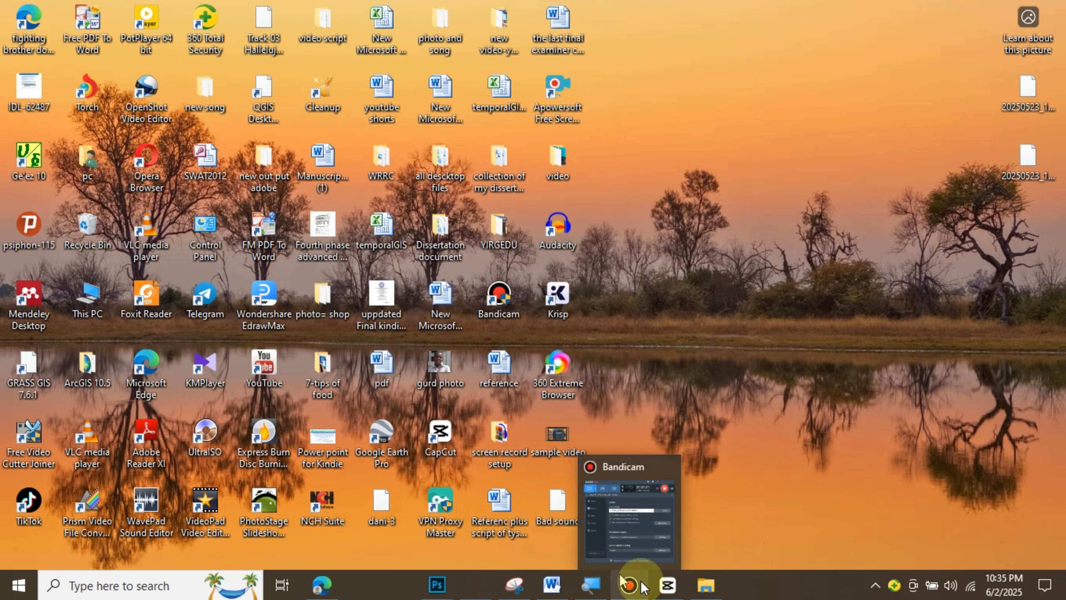
left_click(697, 589)
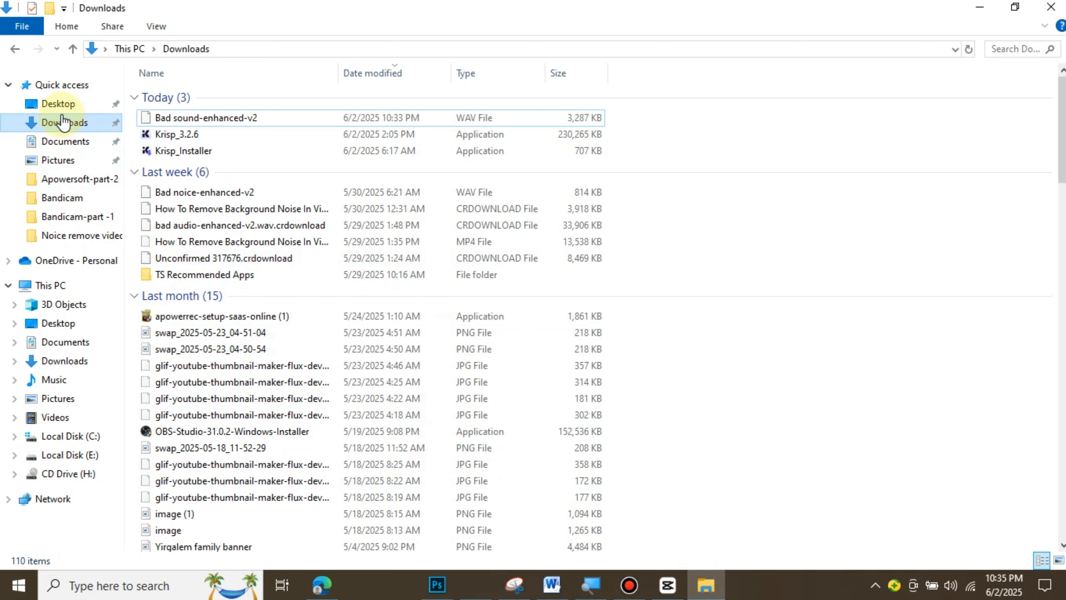
left_click(214, 120)
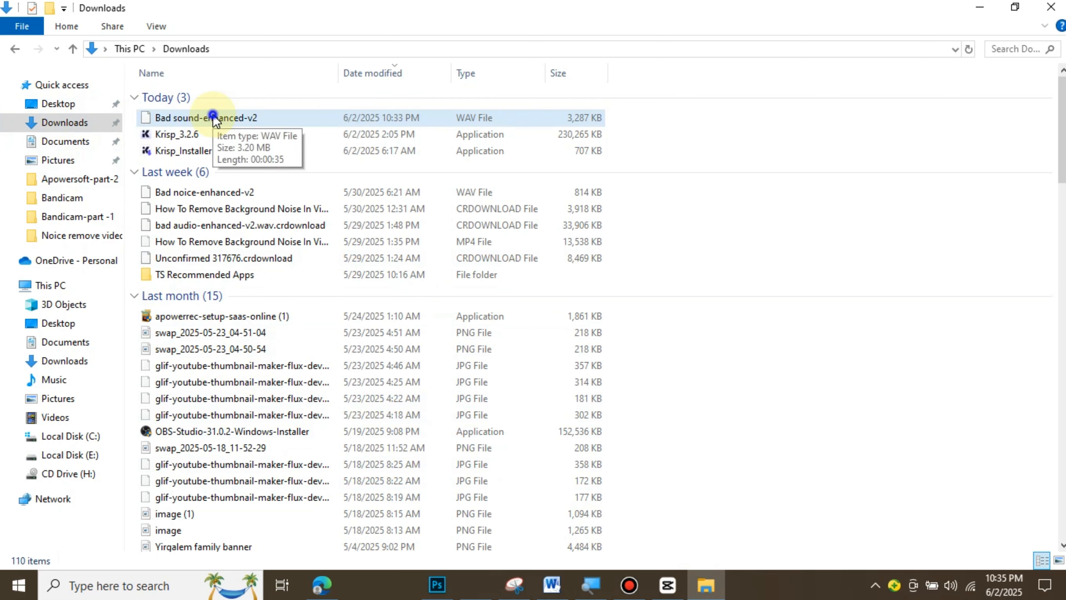
left_click(215, 121)
right_click(216, 122)
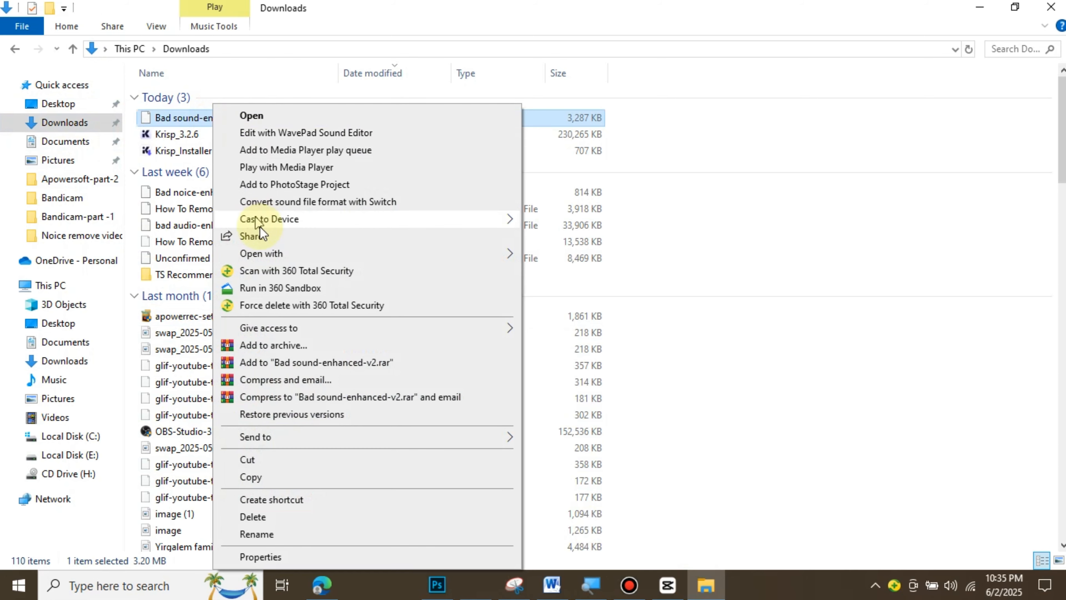
left_click(247, 459)
left_click(982, 8)
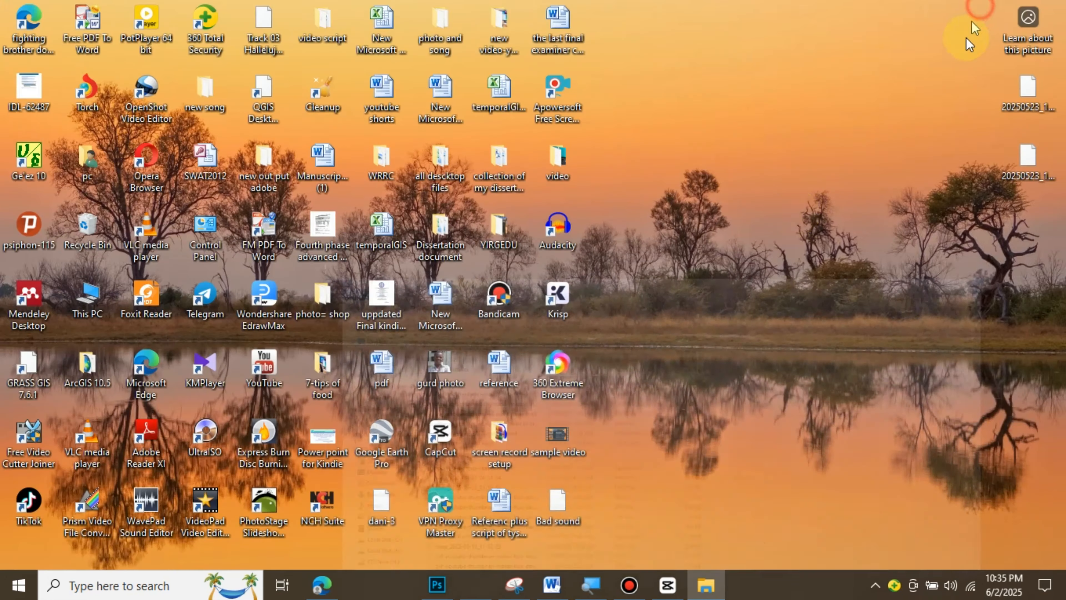
Step: Paste the Bad sound-enhanced-v2 WAV file onto the desktop and refresh the desktop
right_click(657, 300)
left_click(699, 393)
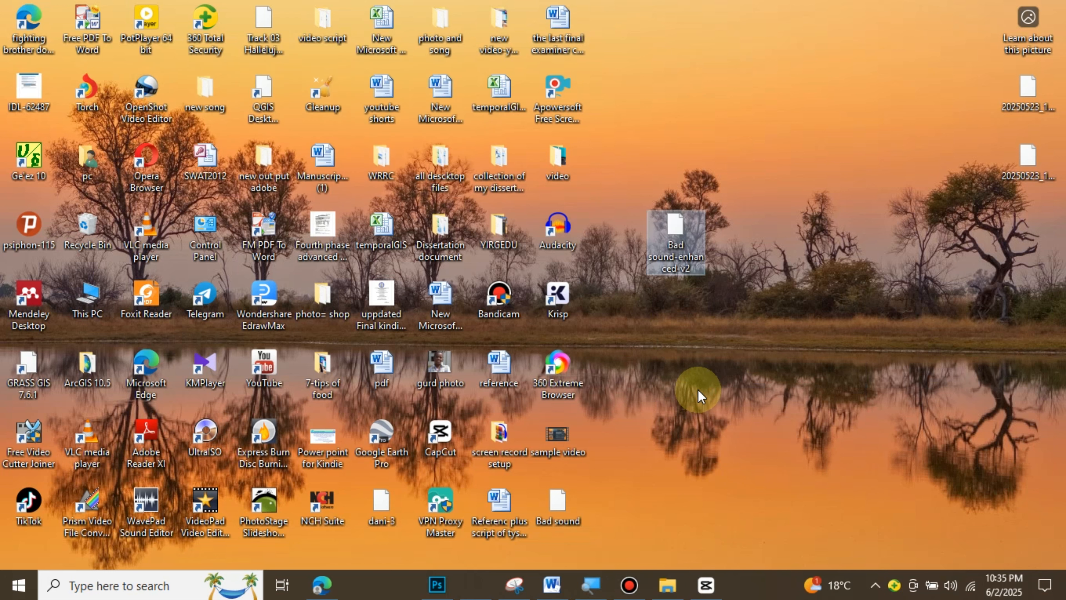
right_click(796, 146)
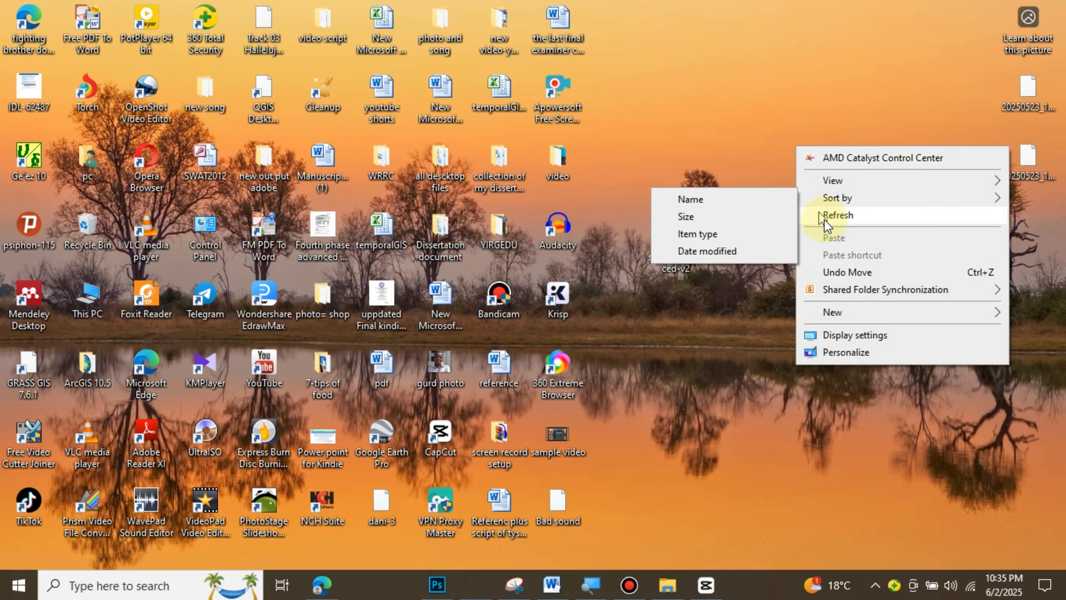
left_click(810, 212)
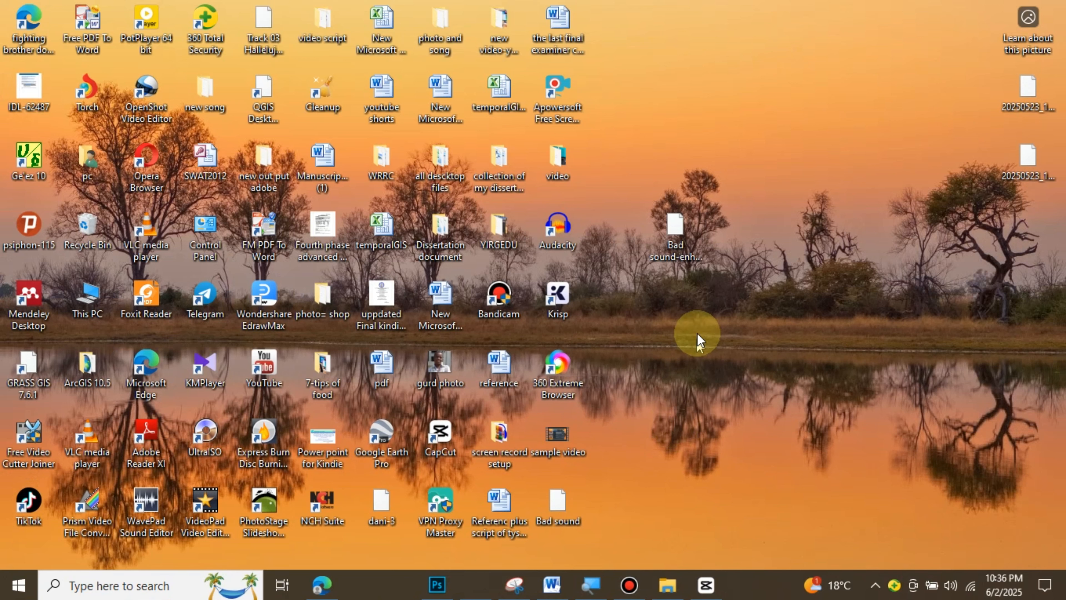
Step: Play the Bad sound-enhanced-v2 file from the desktop in VLC media player and close the player
right_click(681, 222)
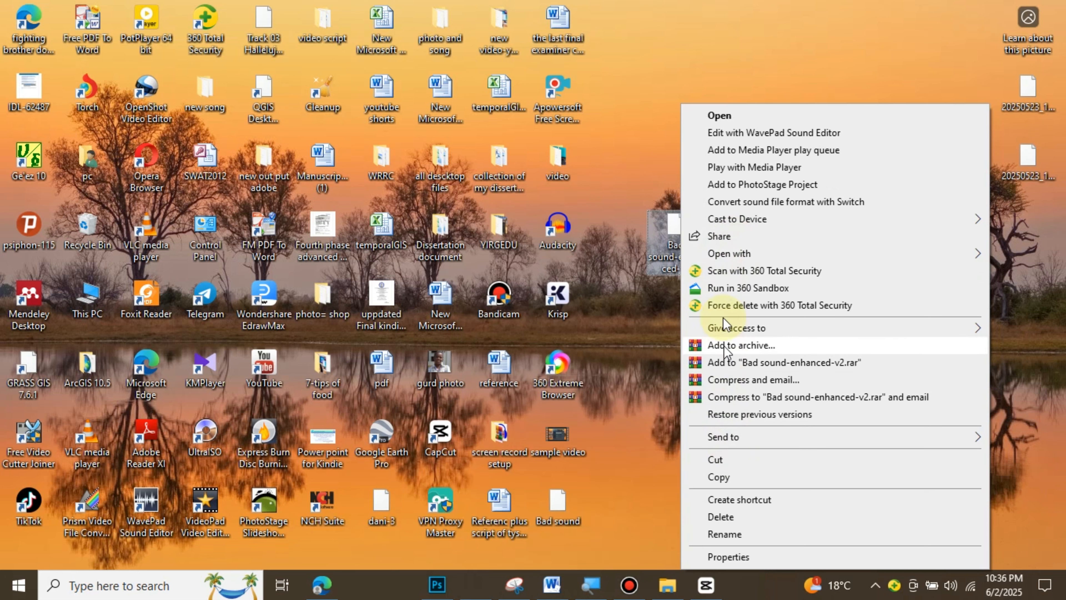
mouse_move(729, 260)
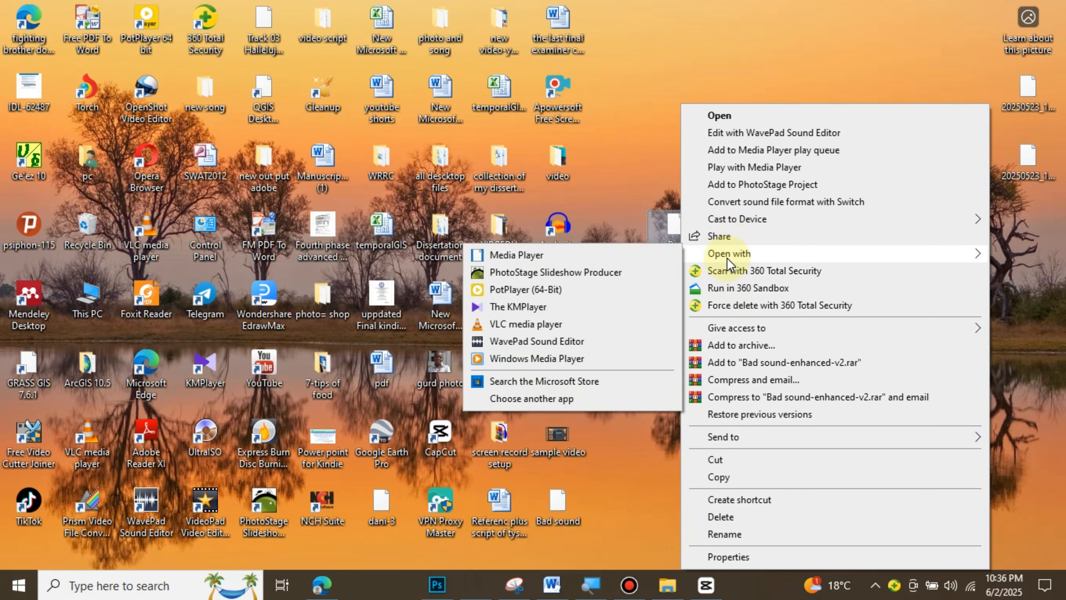
left_click(513, 324)
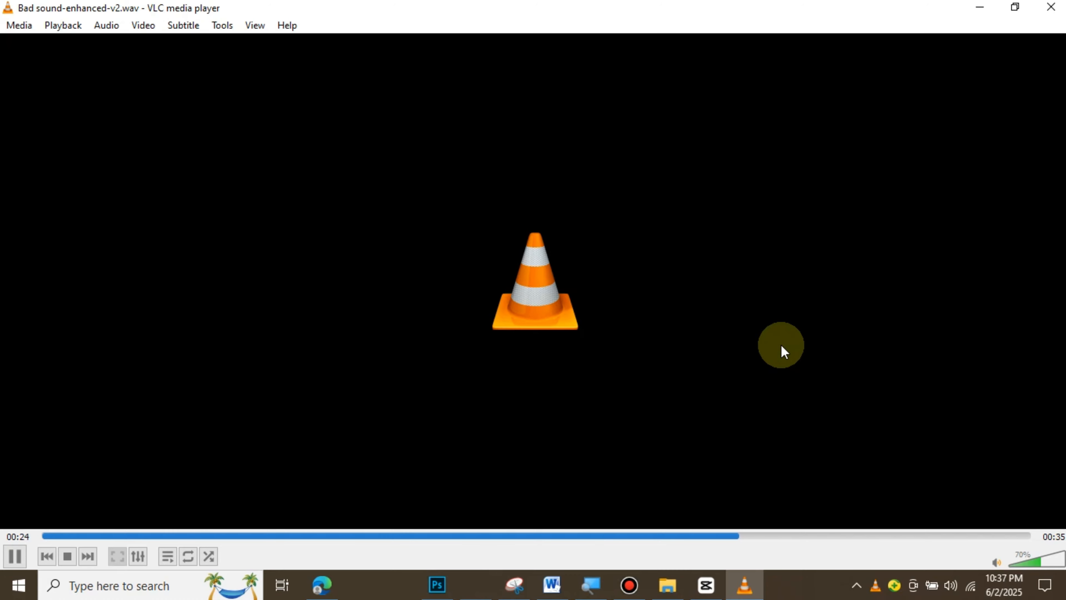
left_click(1051, 7)
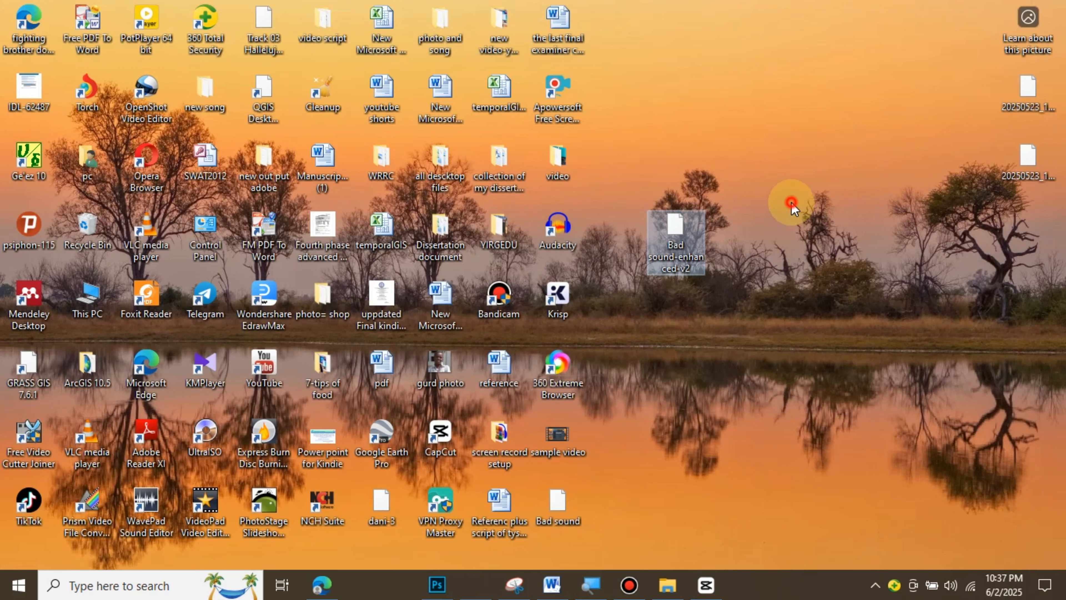
left_click(791, 203)
right_click(761, 139)
left_click(803, 208)
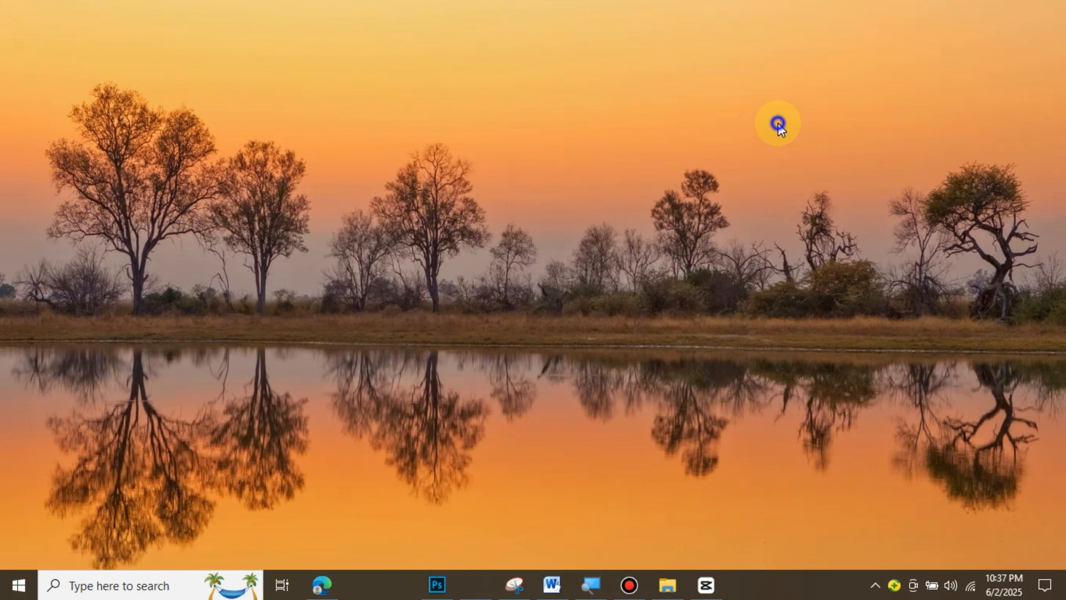
right_click(779, 123)
left_click(822, 195)
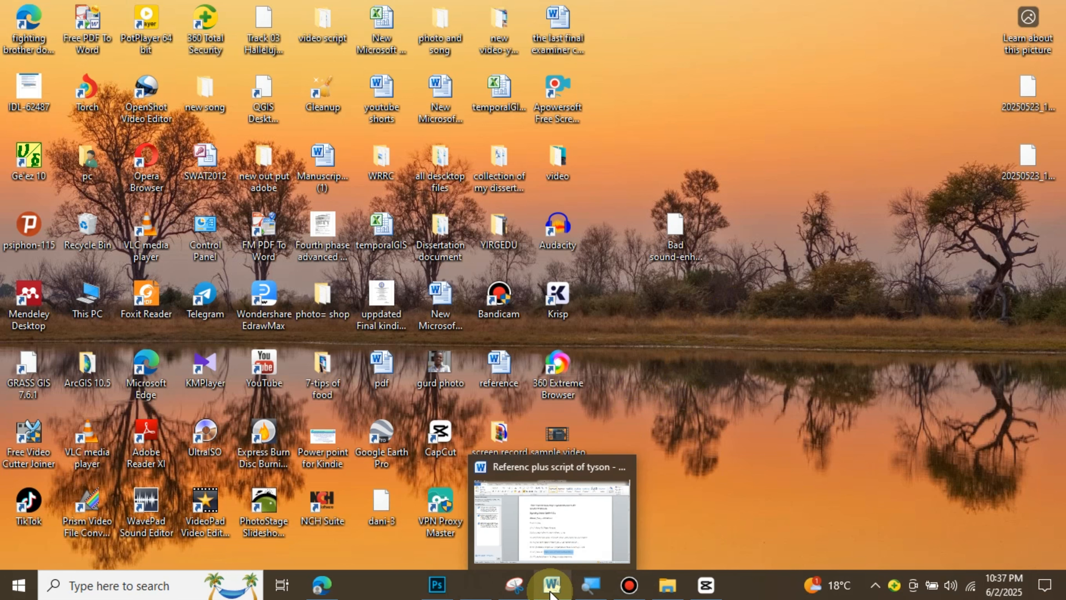
Step: Switch to CapCut and delete the extracted sample video audio clip from the timeline
left_click(707, 586)
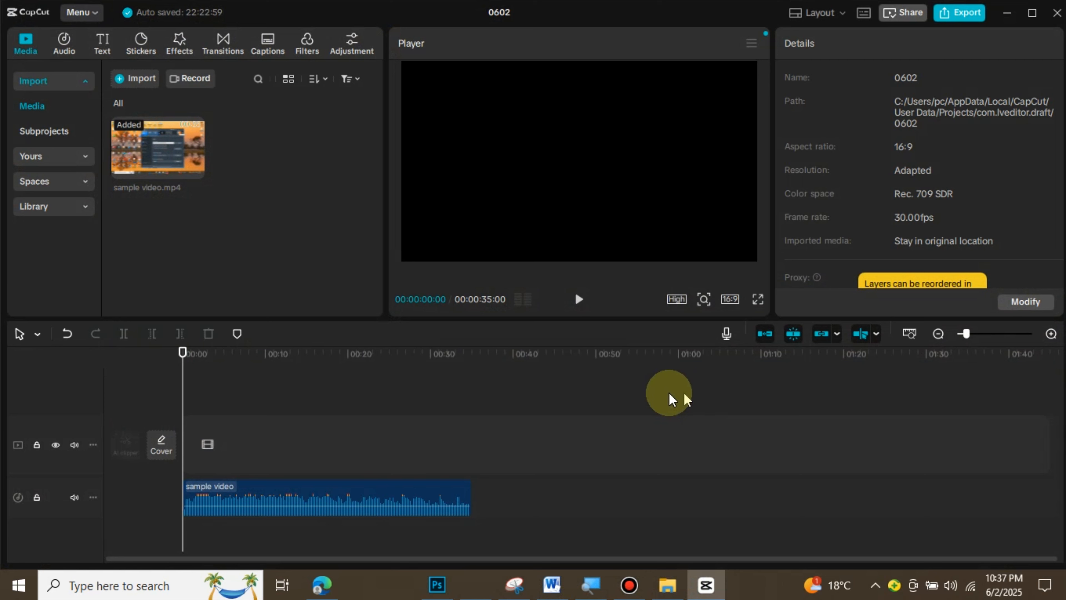
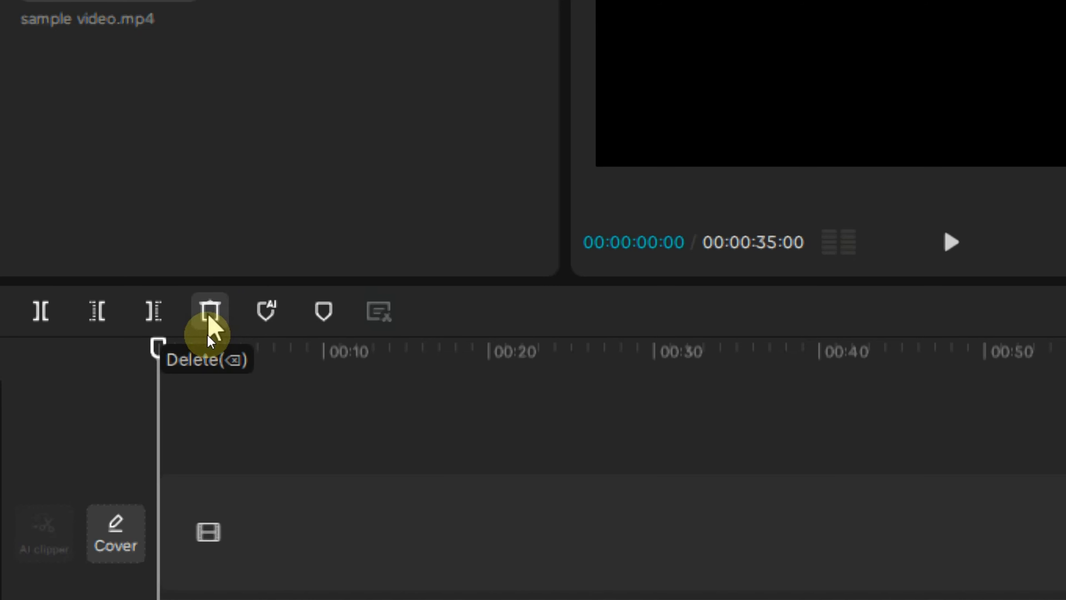
left_click(208, 331)
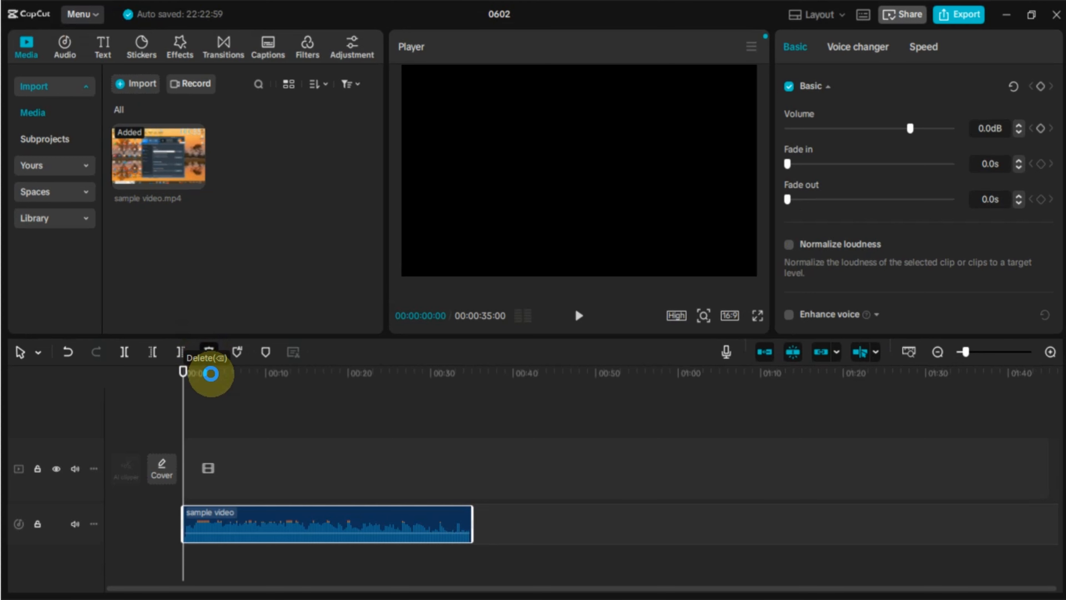
key("BackSpace")
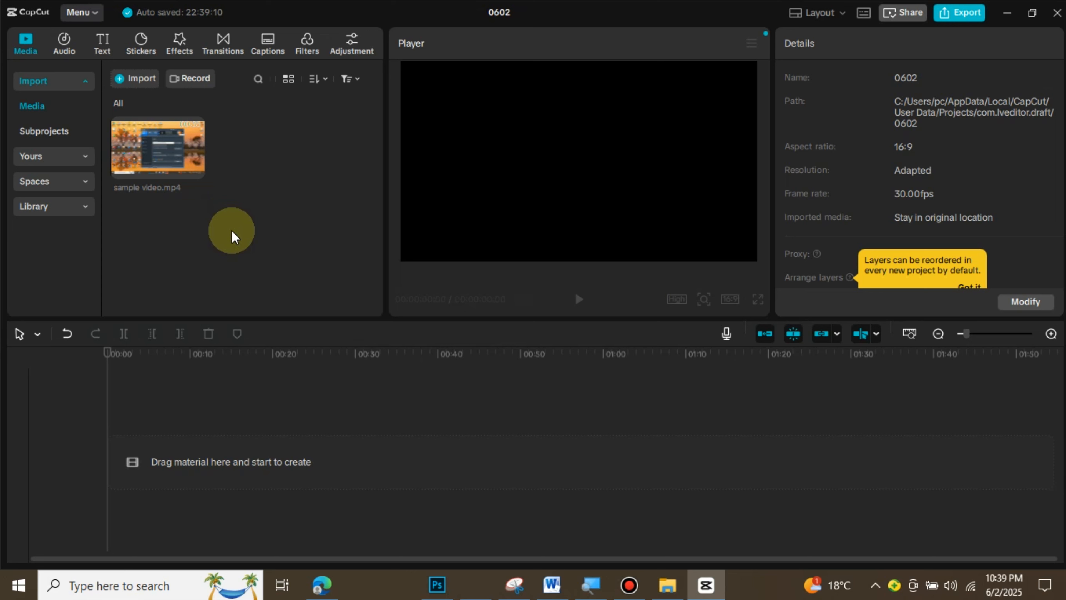
Step: Import the Bad sound-enhanced-v2 WAV file from the Desktop folder and place it at the timeline start, beneath the sample video clip
left_click(144, 80)
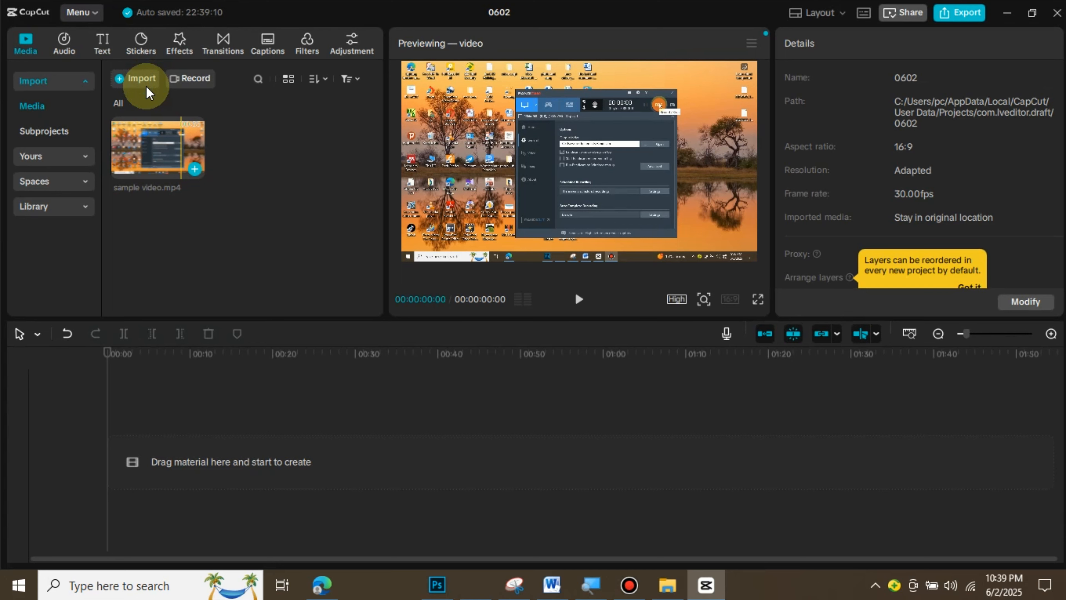
left_click(146, 86)
left_click(146, 86)
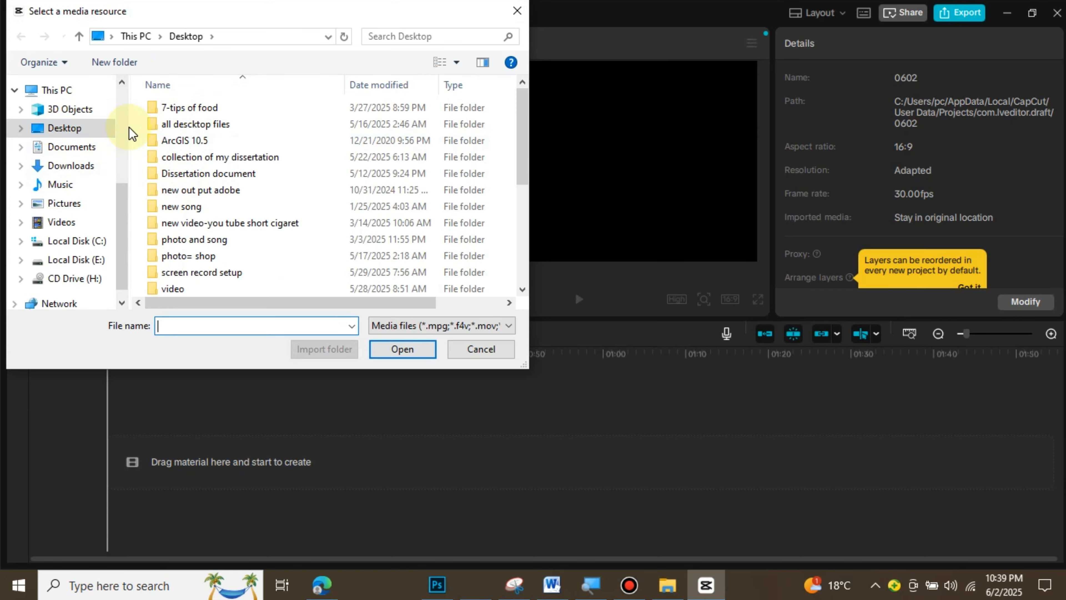
left_click(65, 129)
scroll(234, 185, "down", 4)
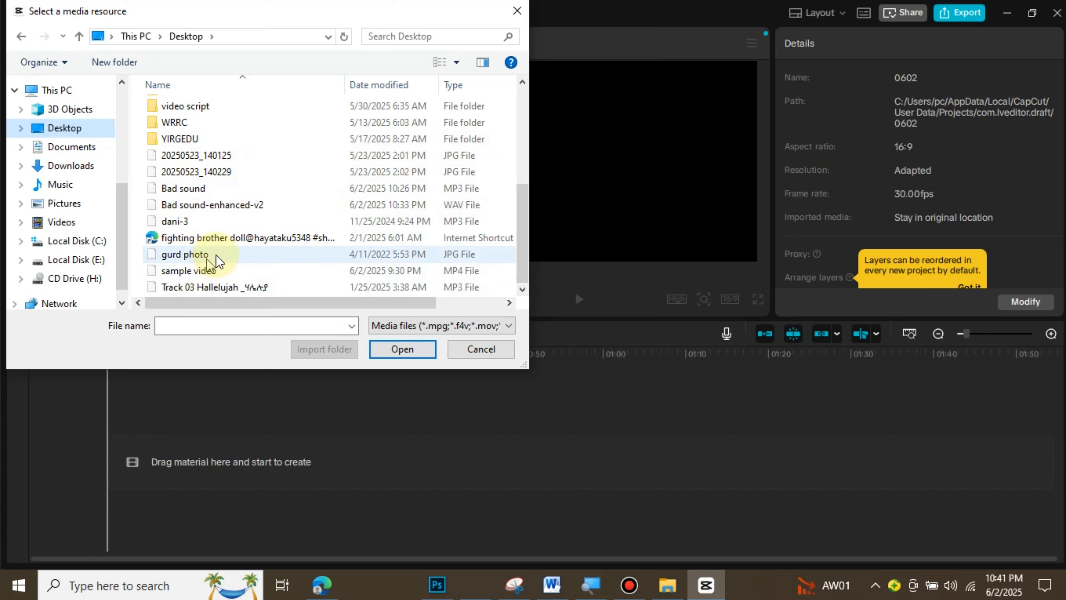
left_click(80, 128)
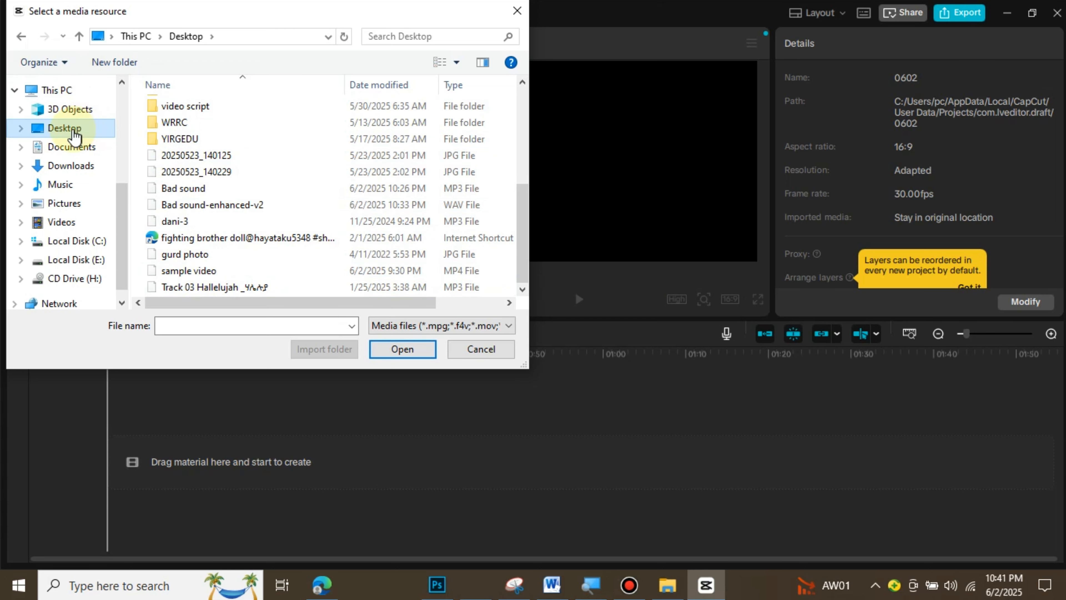
scroll(201, 171, "down", 9)
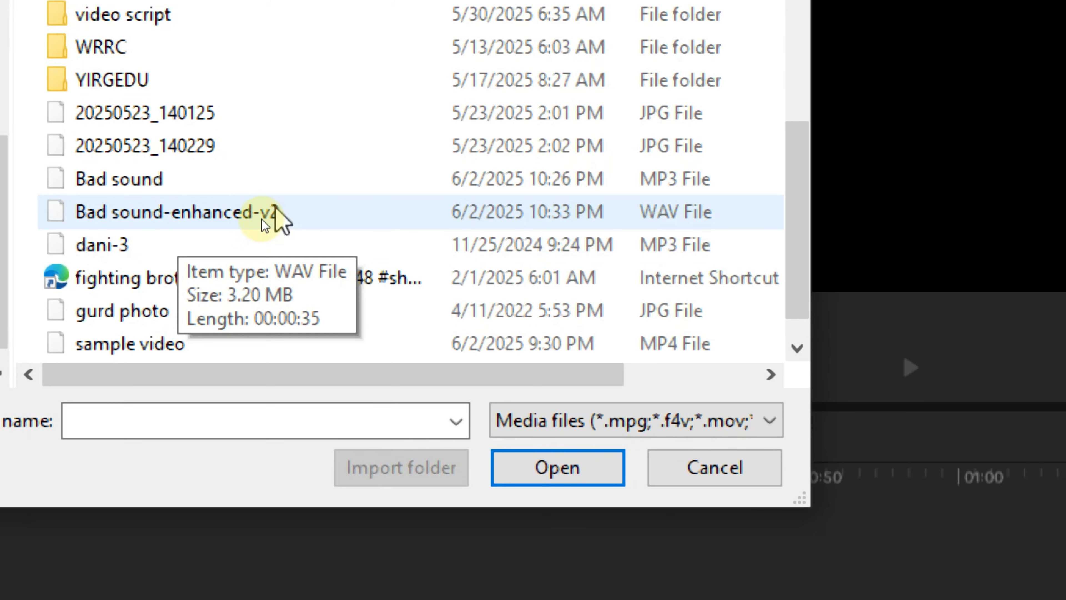
left_click(200, 216)
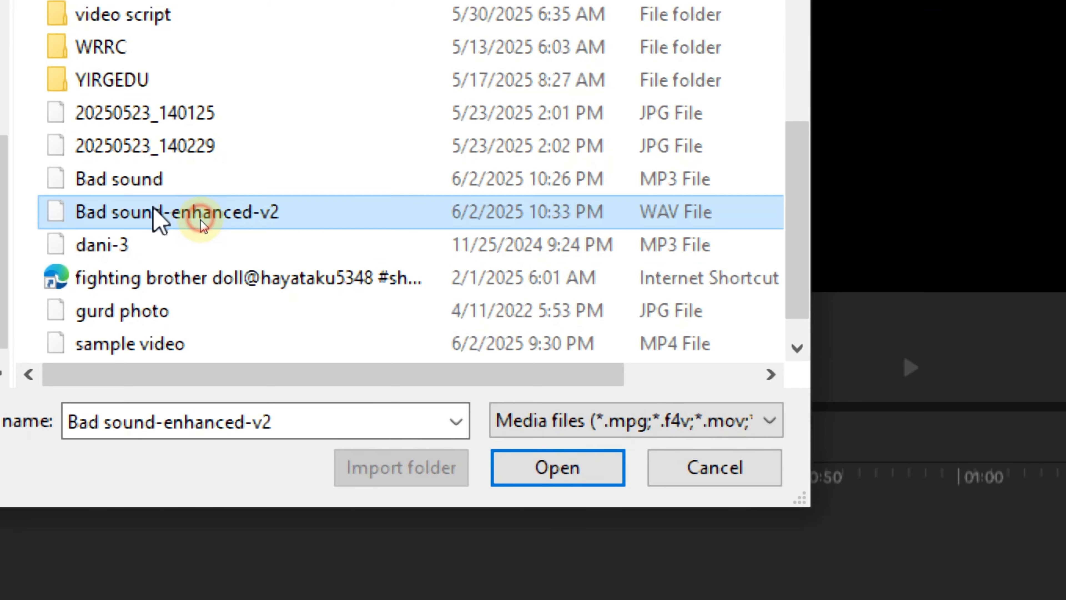
left_click(545, 479)
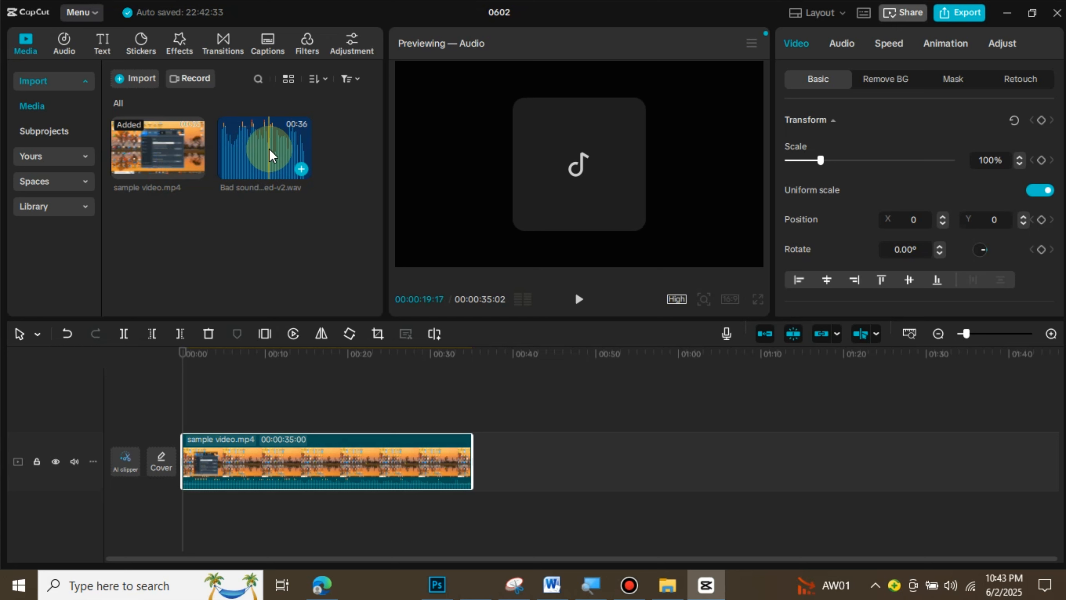
left_click_drag(267, 148, 178, 513)
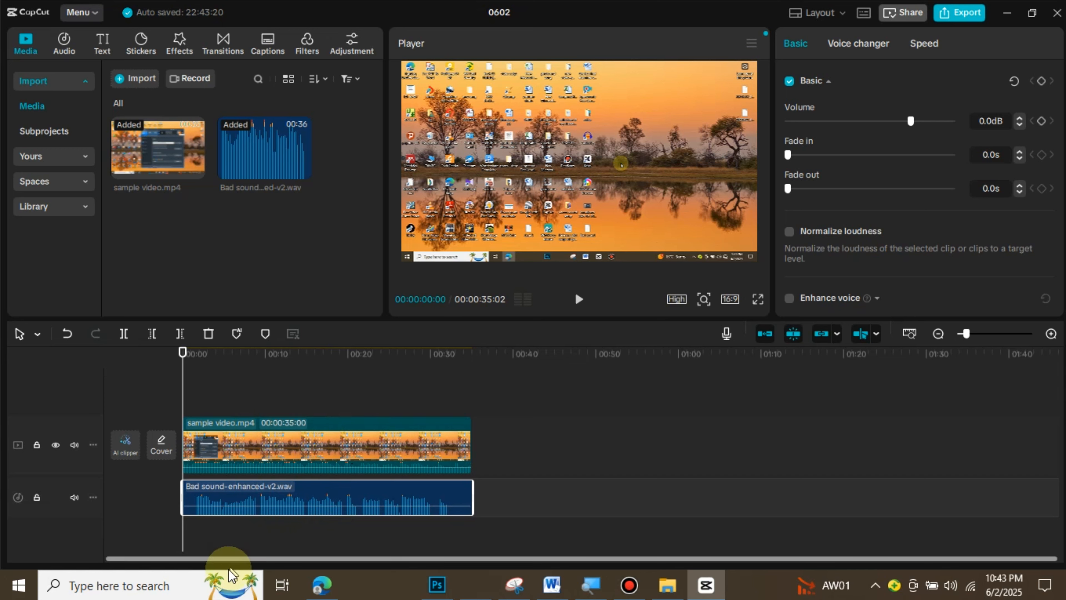
mouse_move(322, 584)
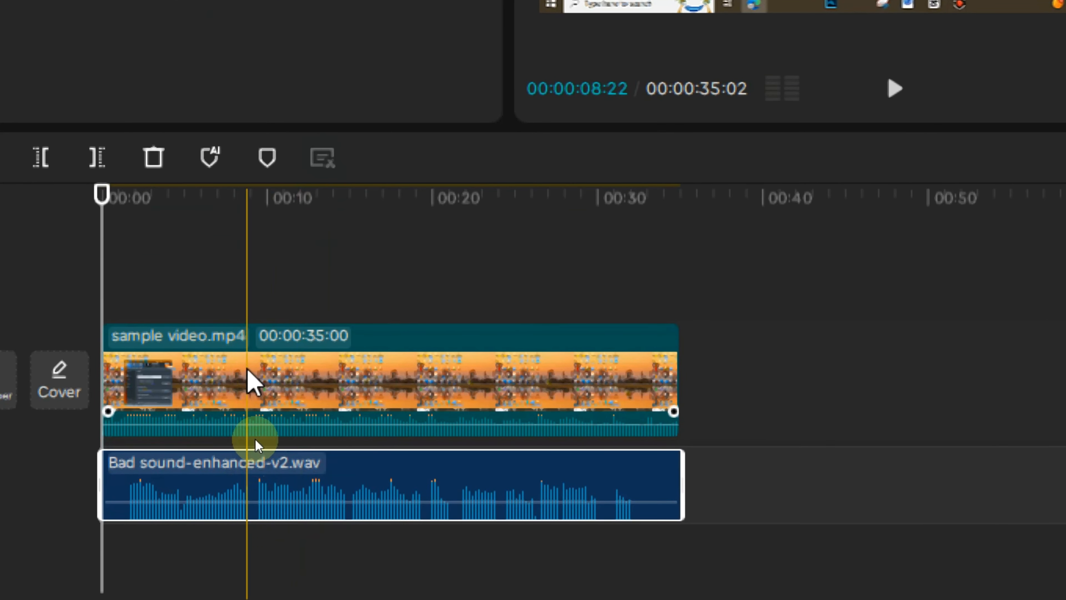
Step: Extract the audio from the sample video clip on the timeline
left_click(249, 370)
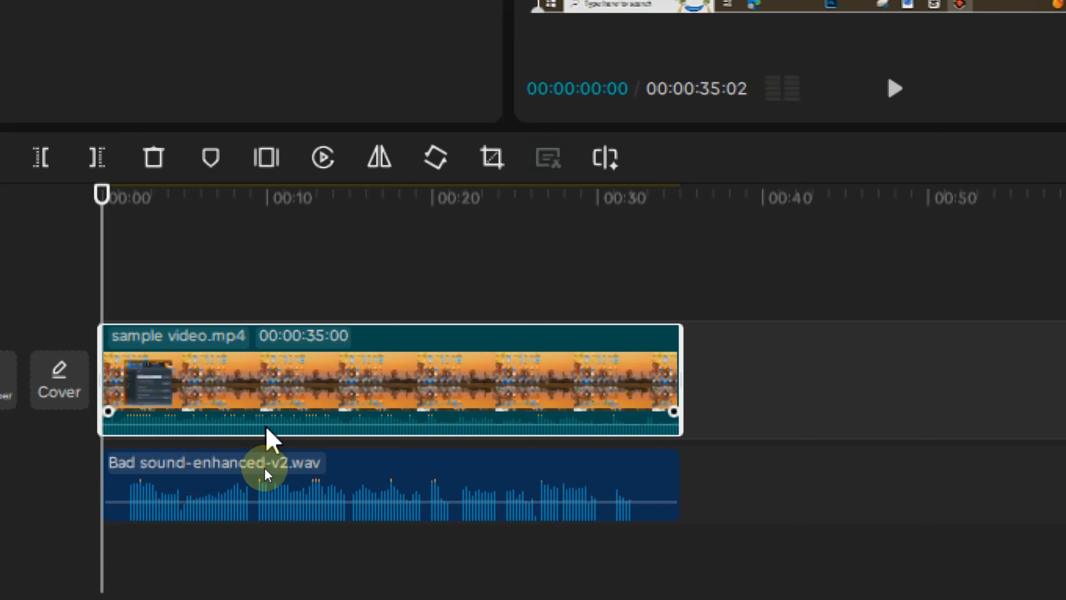
right_click(276, 374)
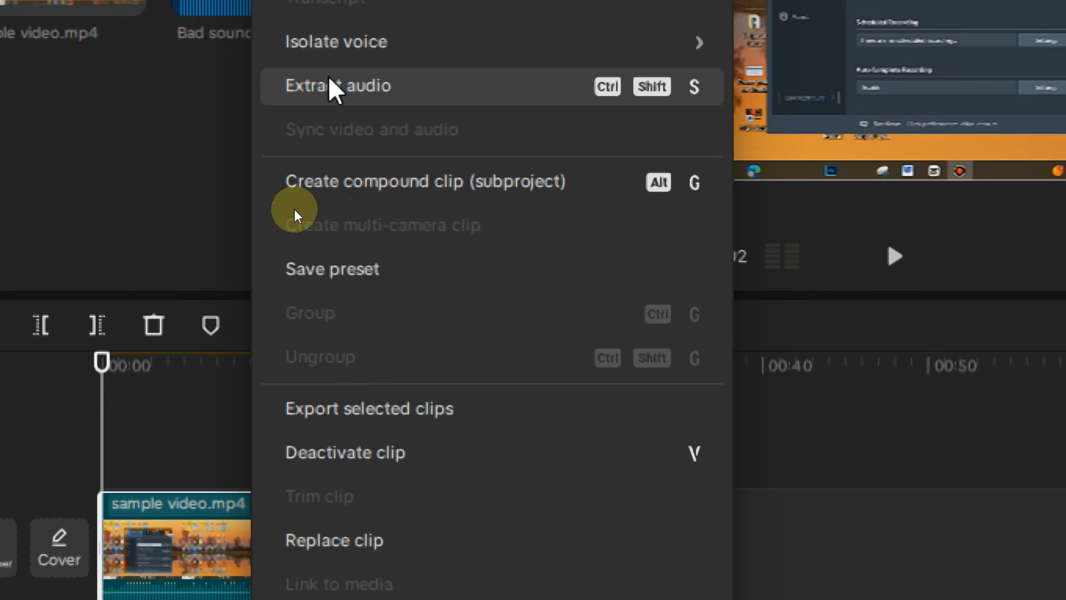
left_click(372, 88)
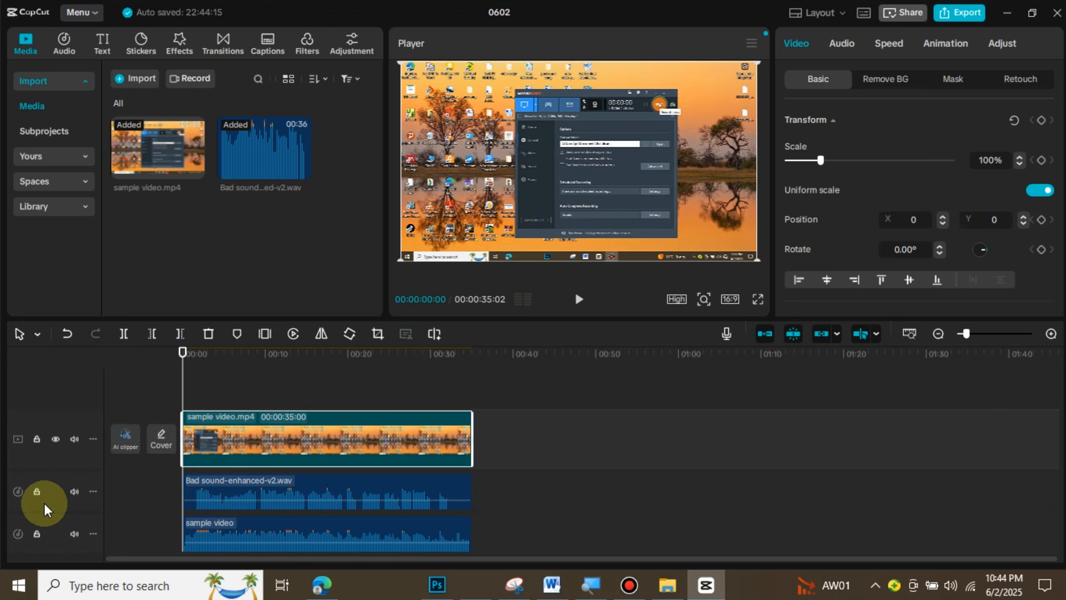
Step: Play the timeline with the enhanced audio track locked, return the playhead to the start and unlock the track
left_click(37, 491)
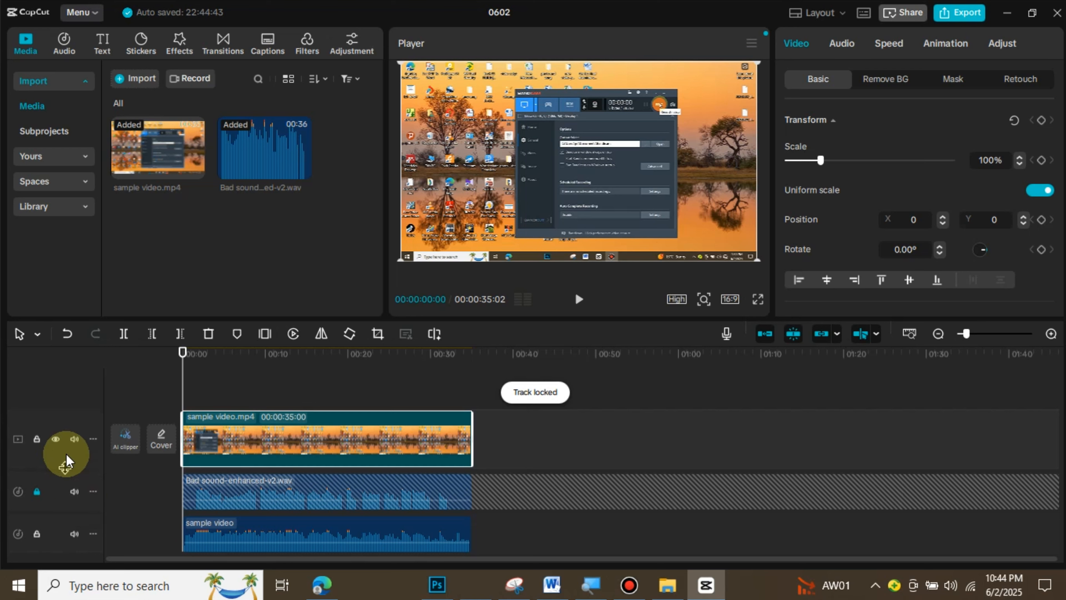
left_click(579, 300)
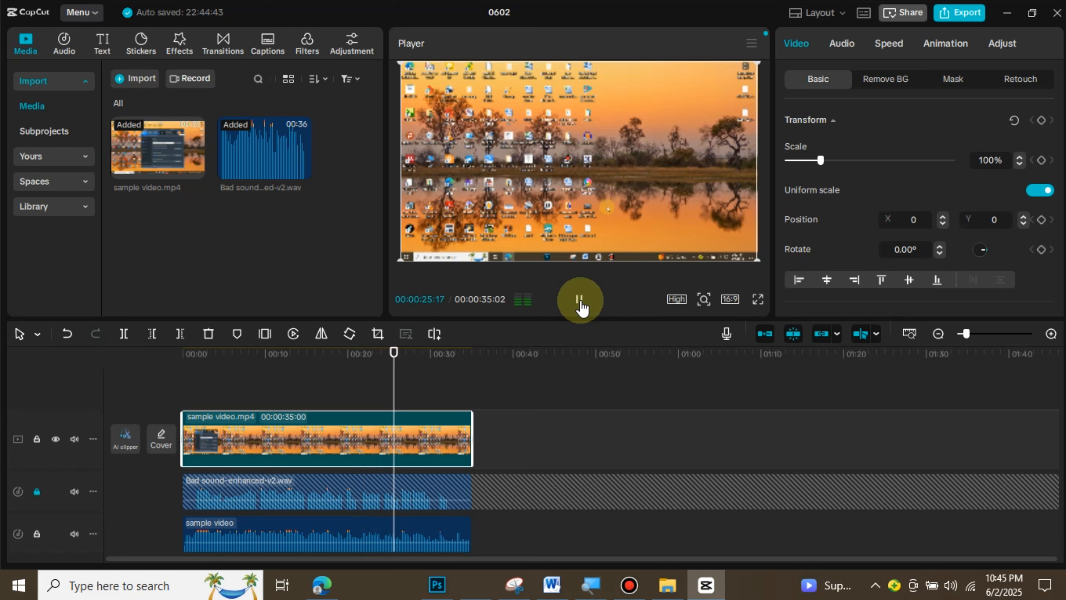
left_click(579, 300)
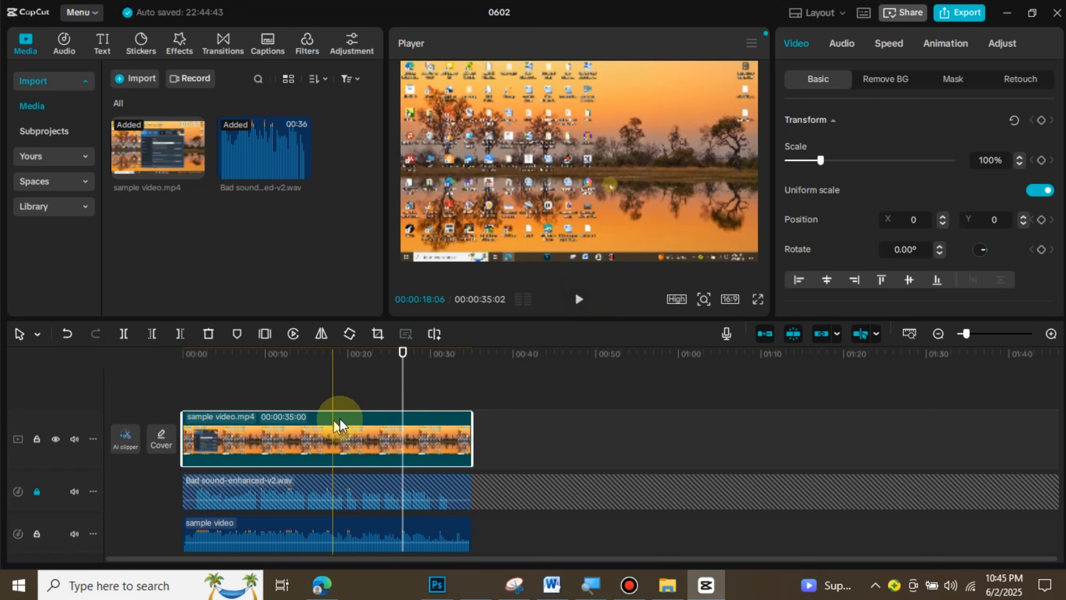
left_click_drag(407, 368, 157, 398)
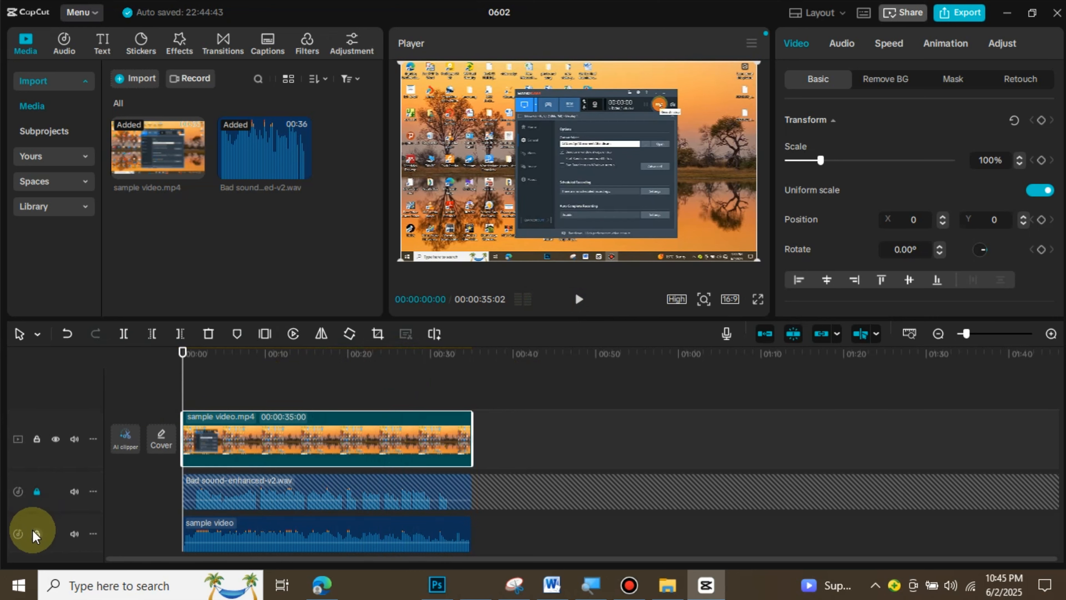
left_click(37, 492)
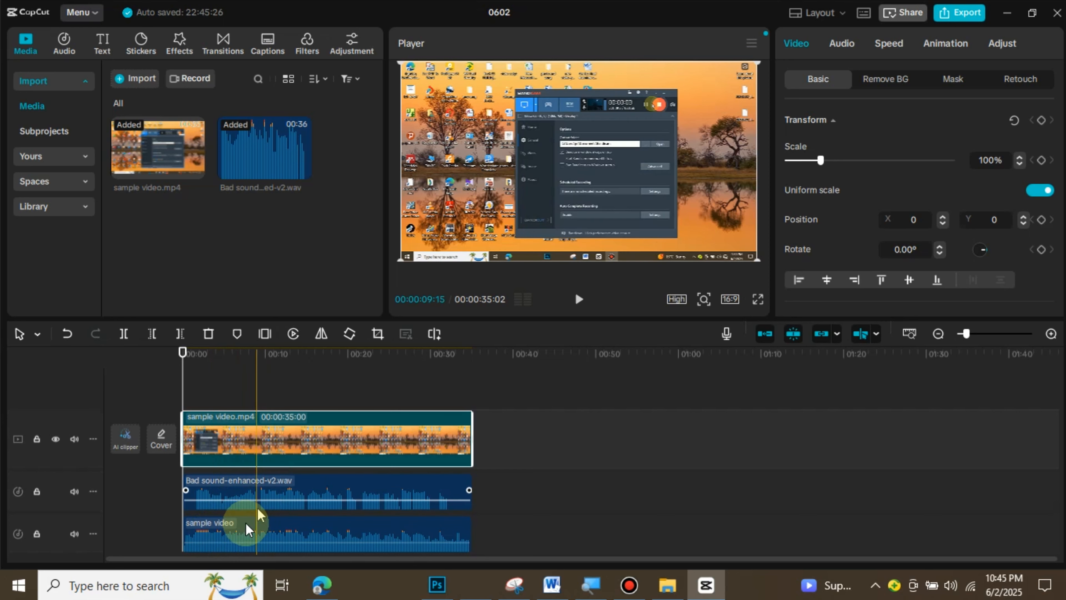
Step: Delete the extracted sample video audio clip while the video and enhanced audio tracks are locked, and unlock both tracks
left_click(245, 533)
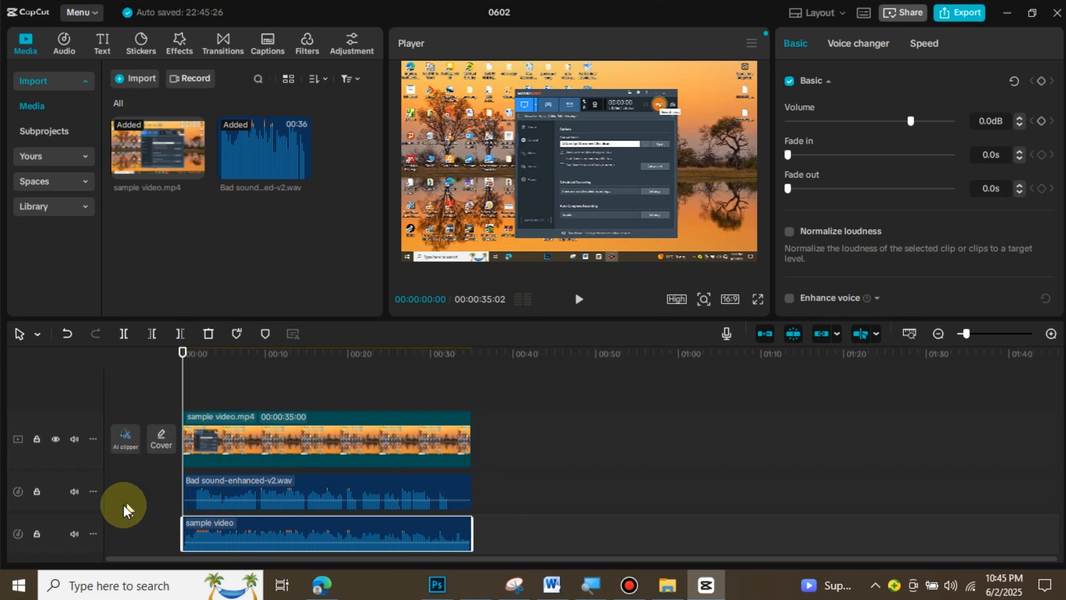
left_click(36, 439)
left_click(37, 491)
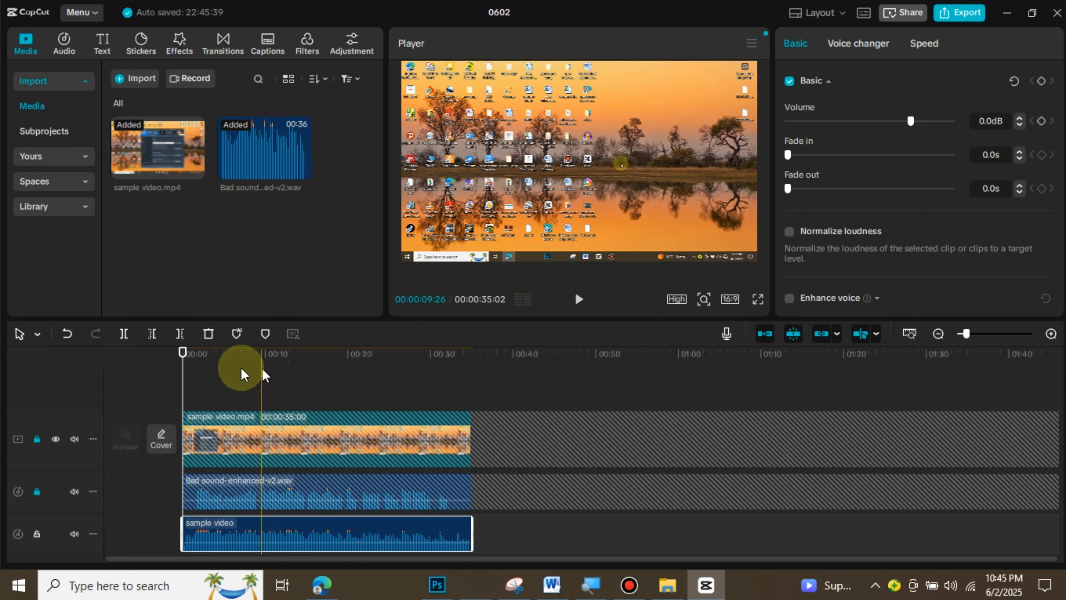
left_click(209, 334)
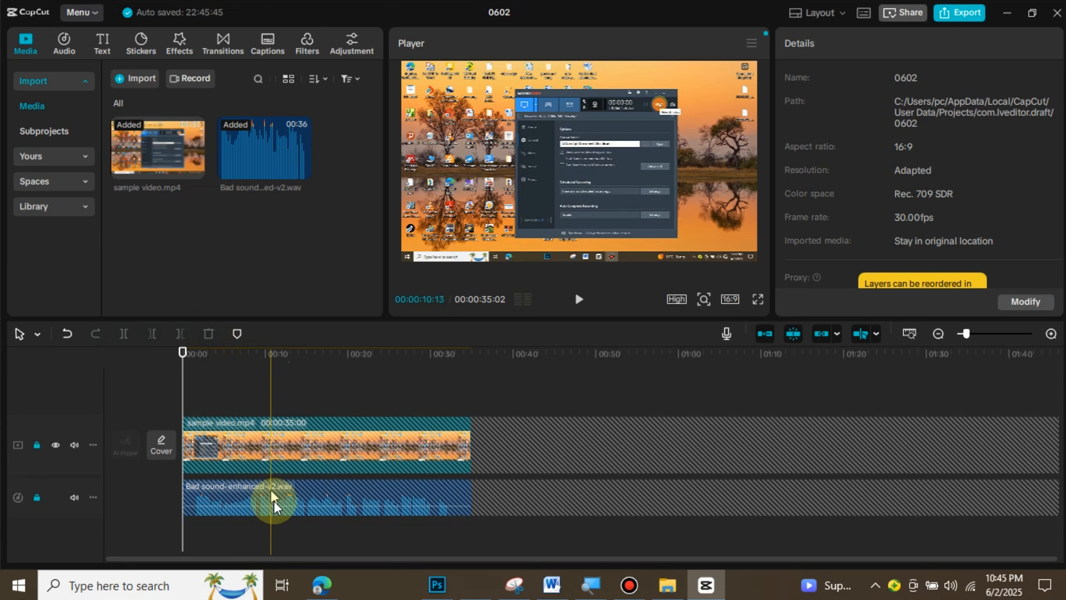
left_click(37, 497)
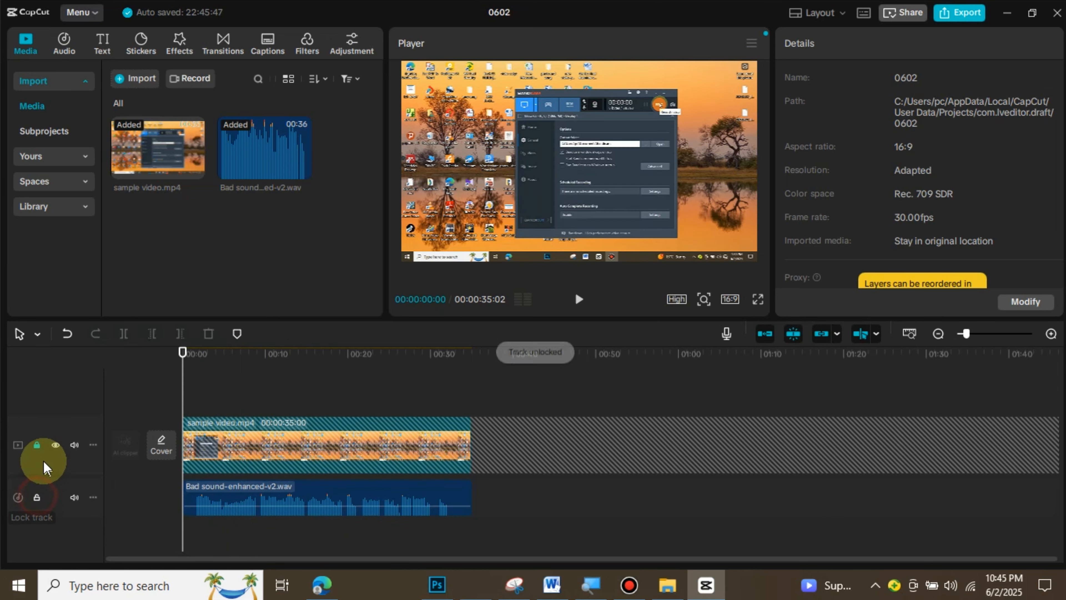
left_click(37, 445)
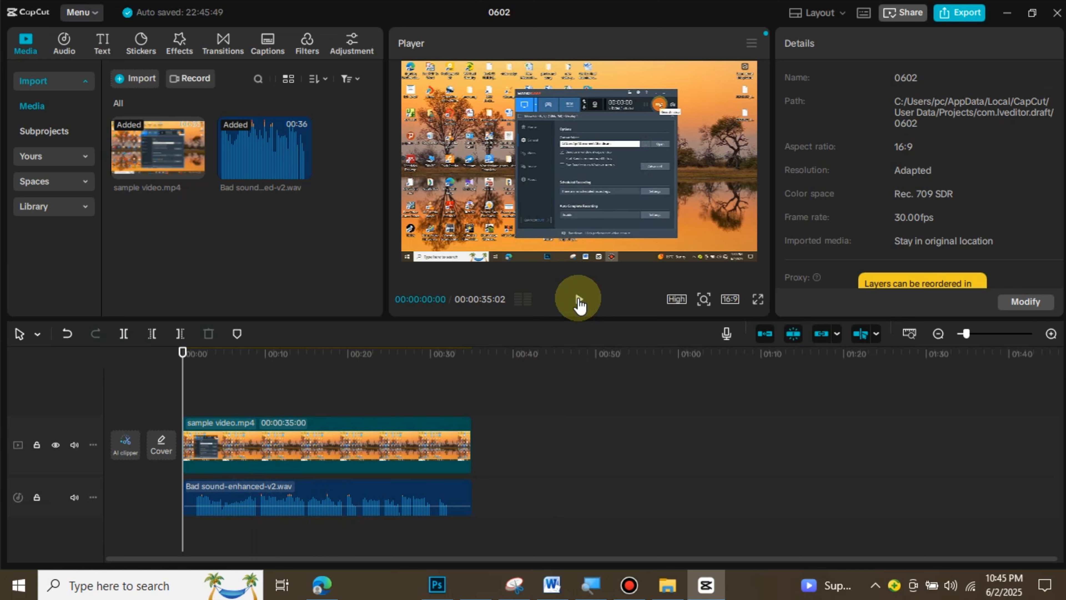
Step: Preview the sample video with the enhanced audio and minimize the editor to return to the desktop
left_click(580, 299)
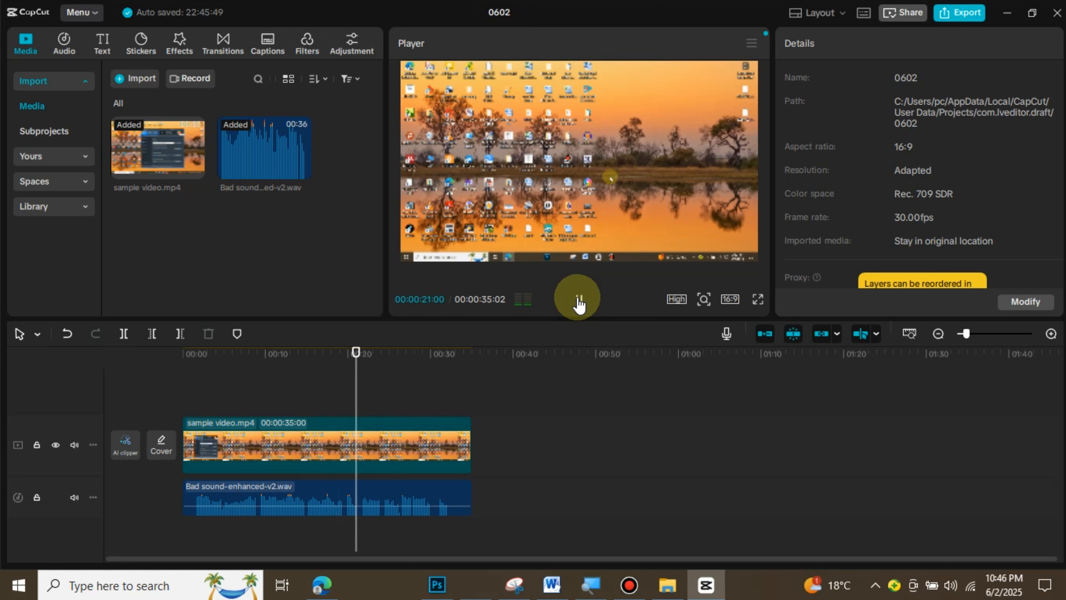
left_click(582, 299)
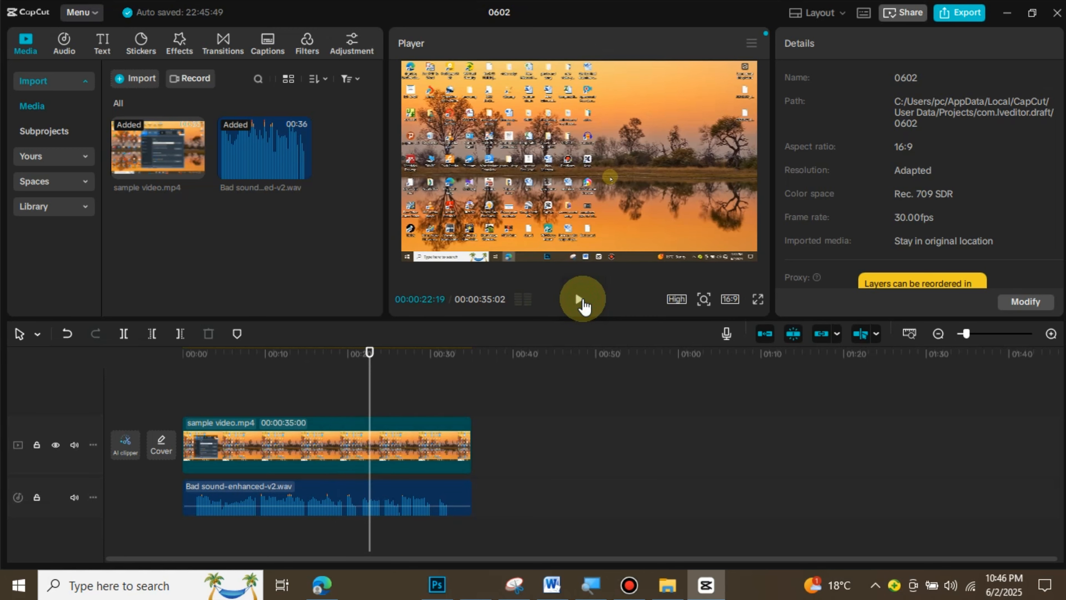
left_click(1016, 12)
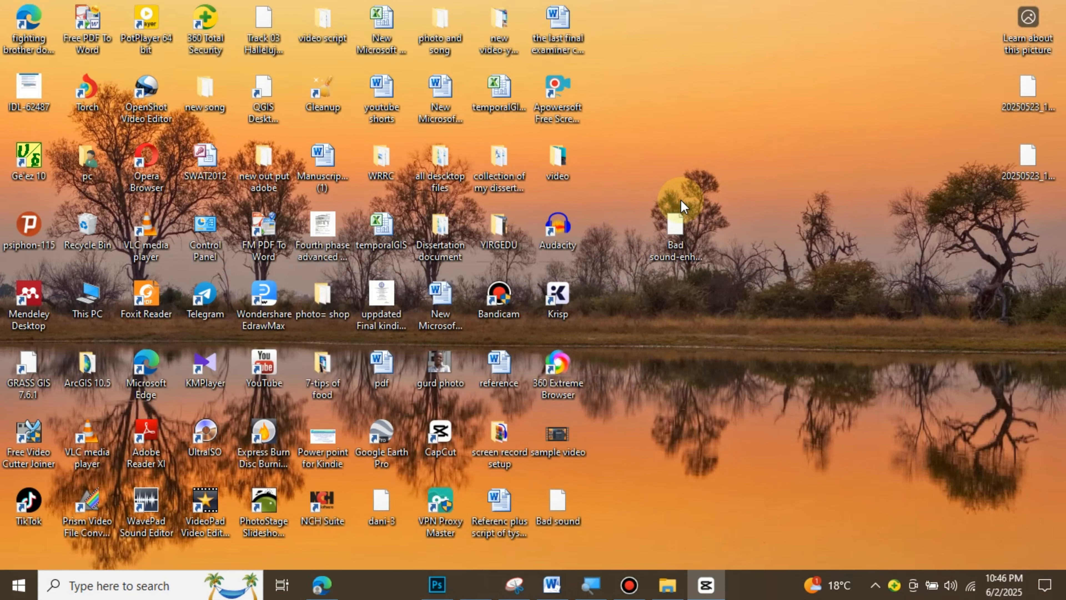